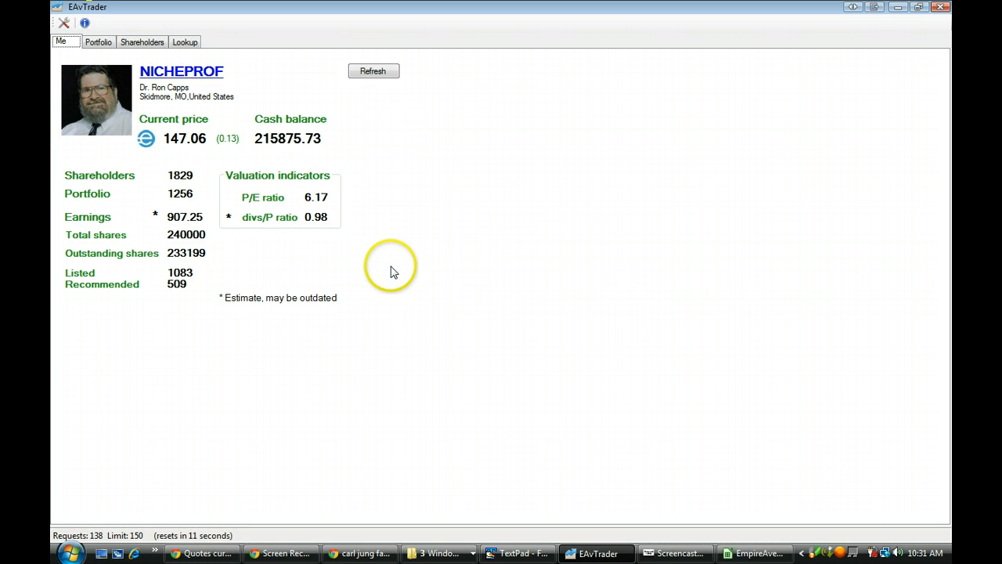
Open the portfolio list and examine its ticker, price, share count, EPR and earnings columns.
left_click(99, 43)
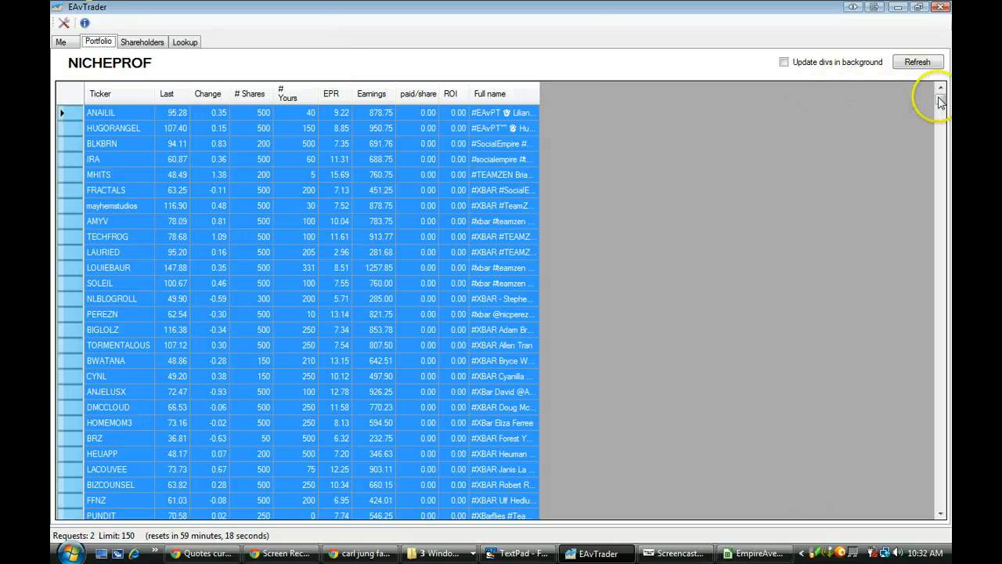
mouse_move(941, 102)
left_mouse_down()
mouse_move(940, 503)
mouse_move(939, 94)
left_mouse_up()
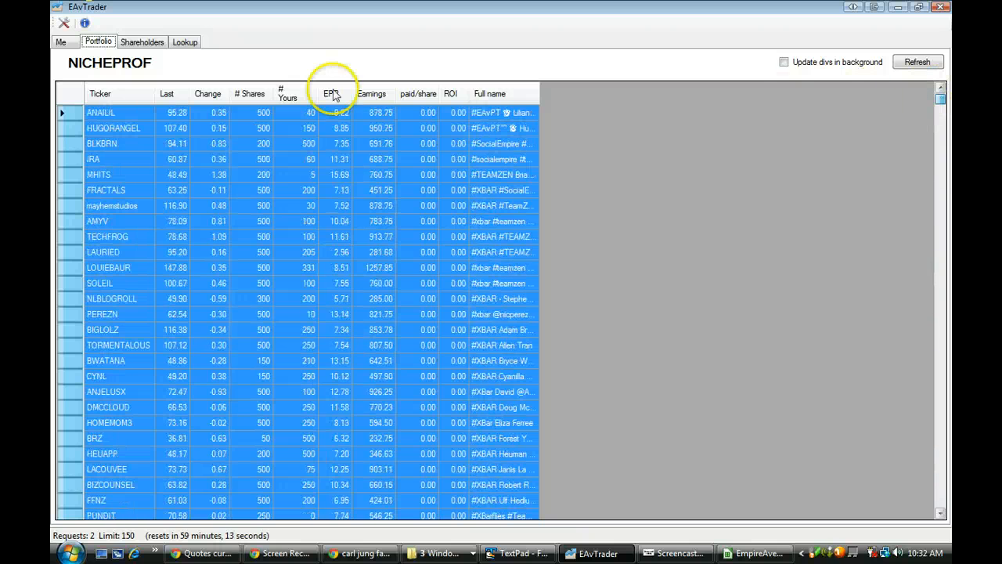
left_click(236, 69)
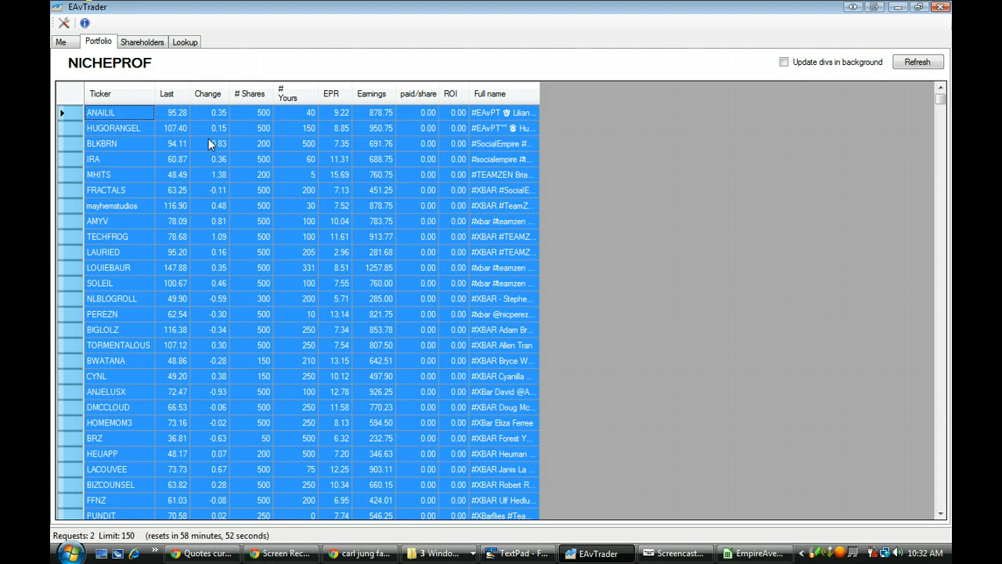
Switch to LibreOffice Calc and bring up the 5-29-11 sheet of the EmpireAvenueReport_5-29-2011_Baseline.ods workbook.
left_click(755, 553)
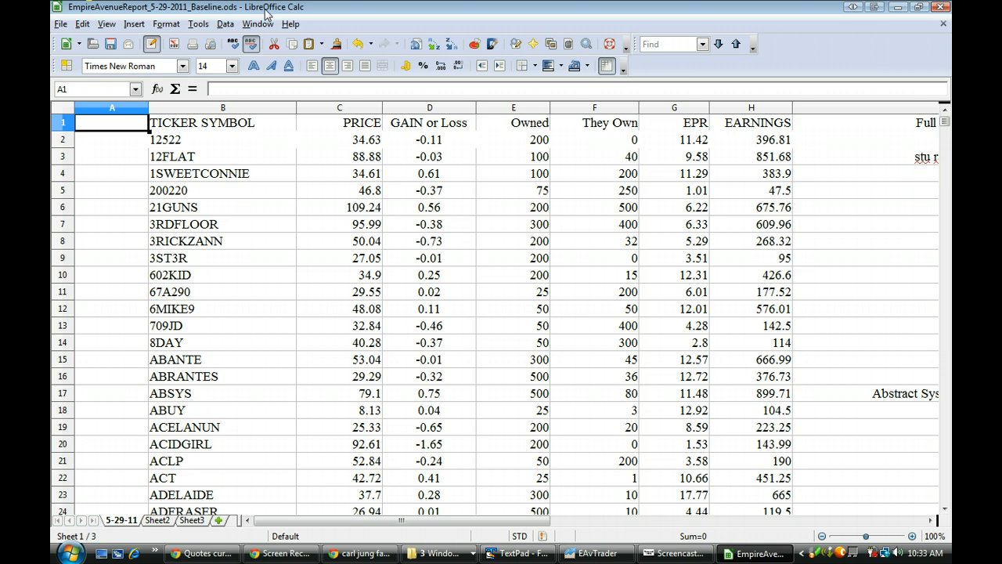
left_click(267, 11)
left_click(268, 11)
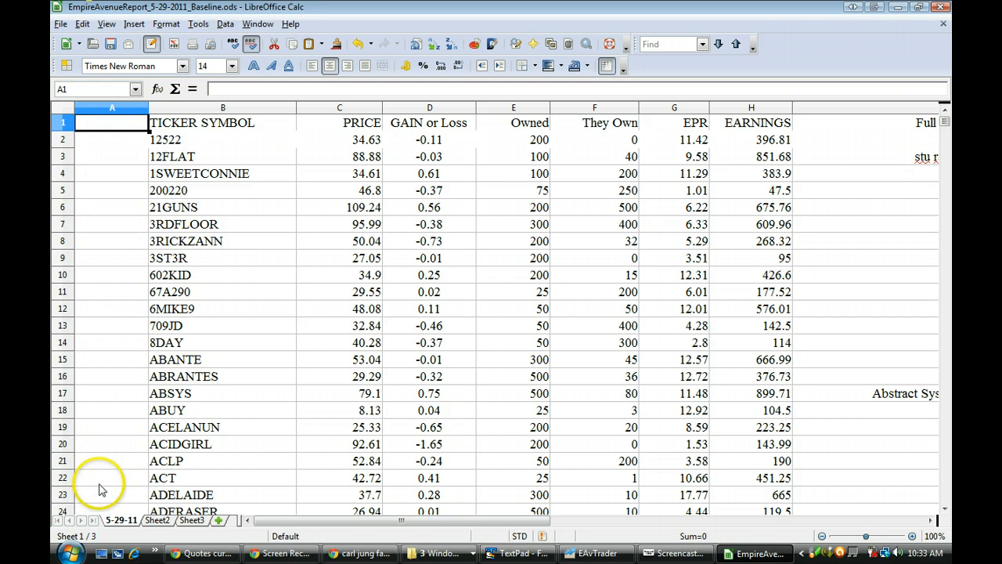
Rename Sheet2 of the workbook as 6-21-11.
left_click(156, 520)
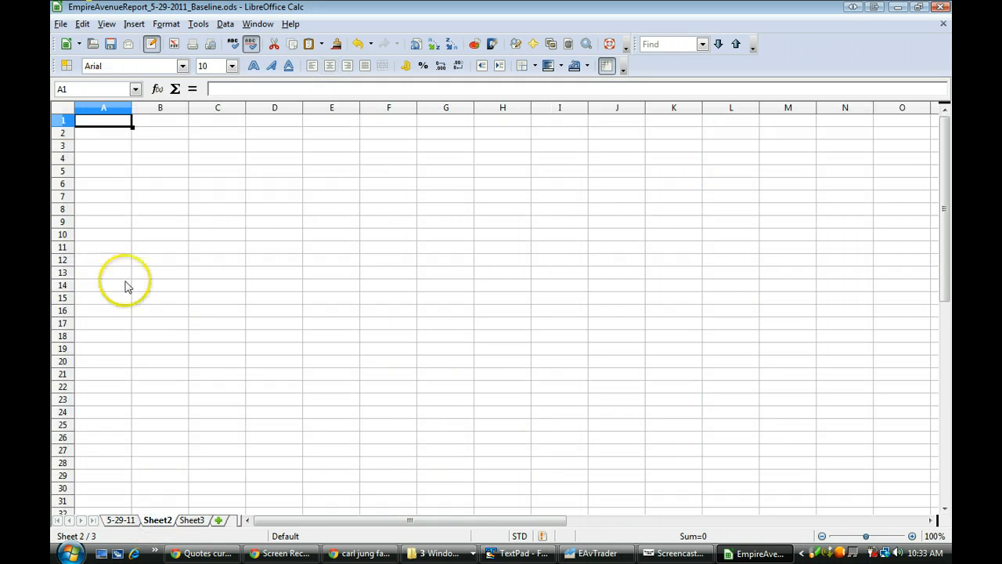
left_click(164, 27)
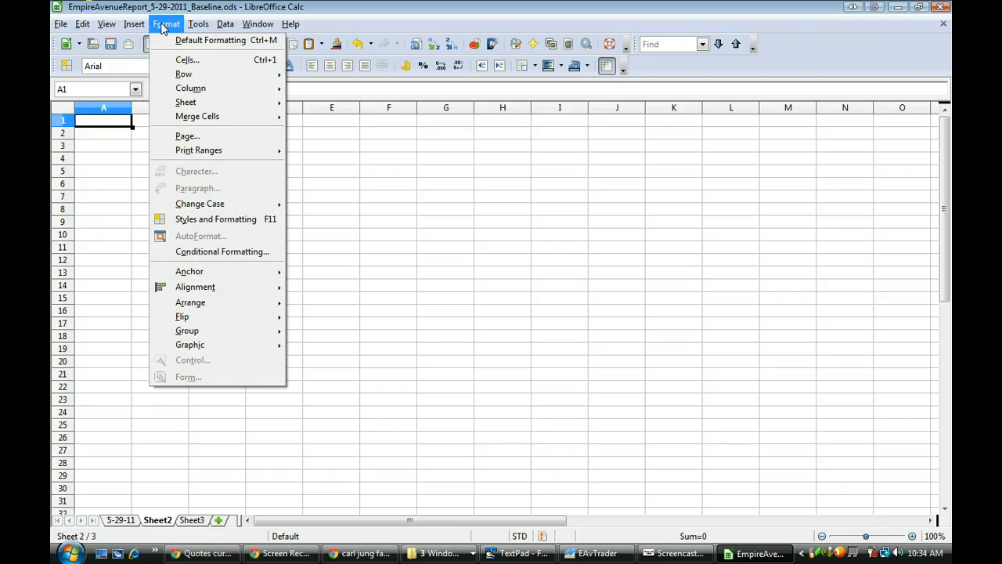
mouse_move(179, 101)
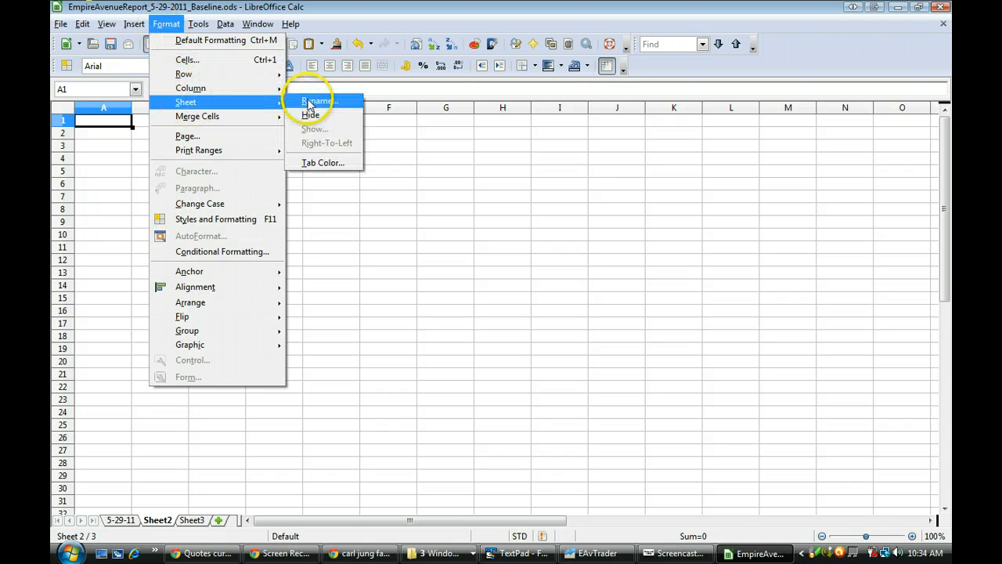
left_click(309, 102)
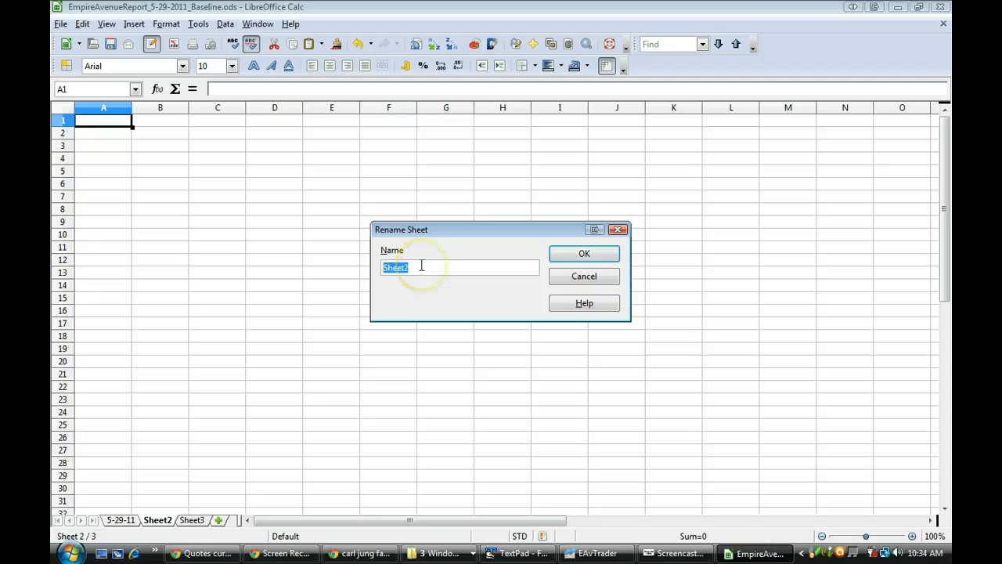
type("6")
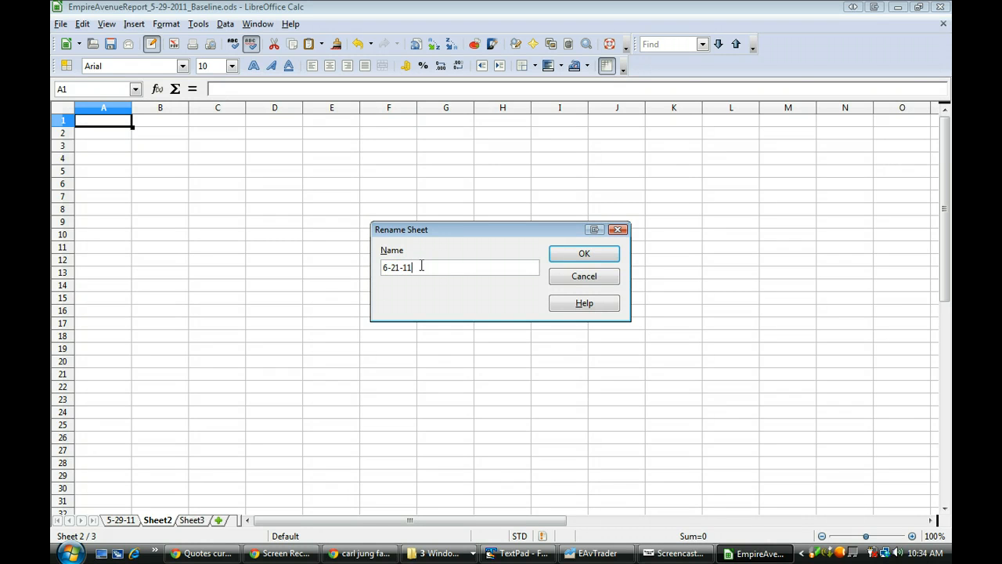
type("-21-11")
left_click(572, 257)
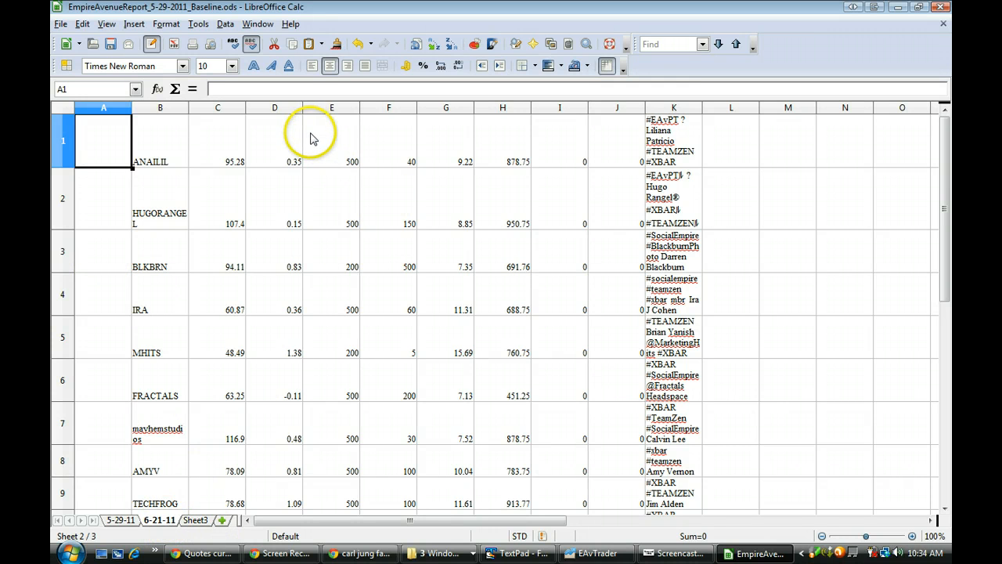
Check the column order in EAvTrader's portfolio list, and delete the paid/share and ROI columns (I and J) from the 6-21-11 sheet.
left_click(598, 553)
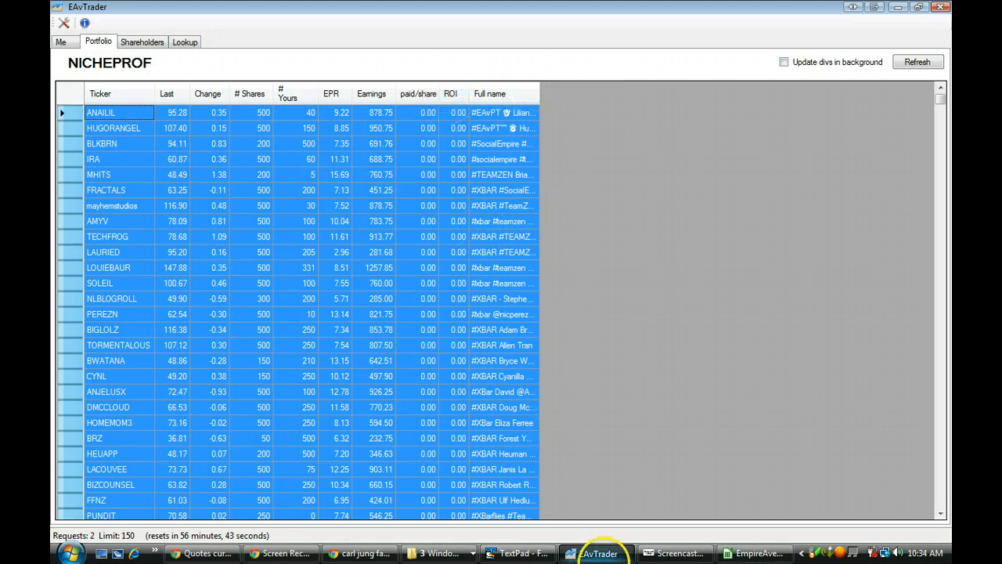
left_click(743, 554)
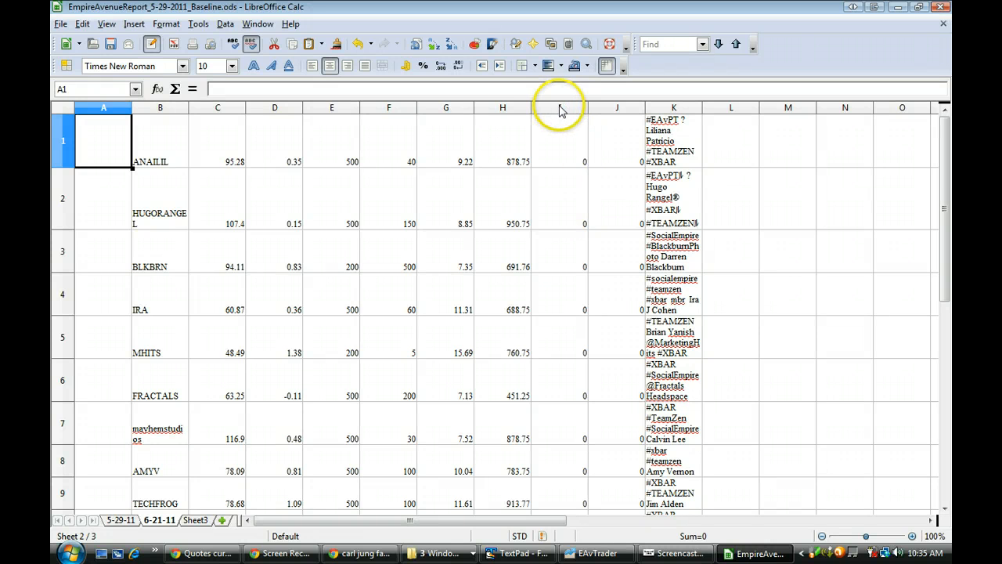
left_click_drag(560, 109, 611, 114)
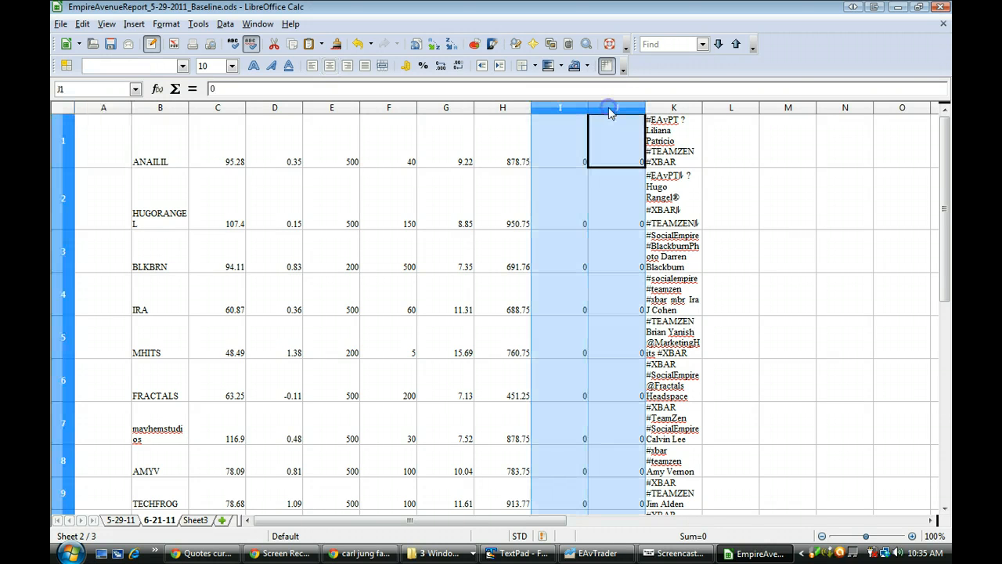
right_click(607, 110)
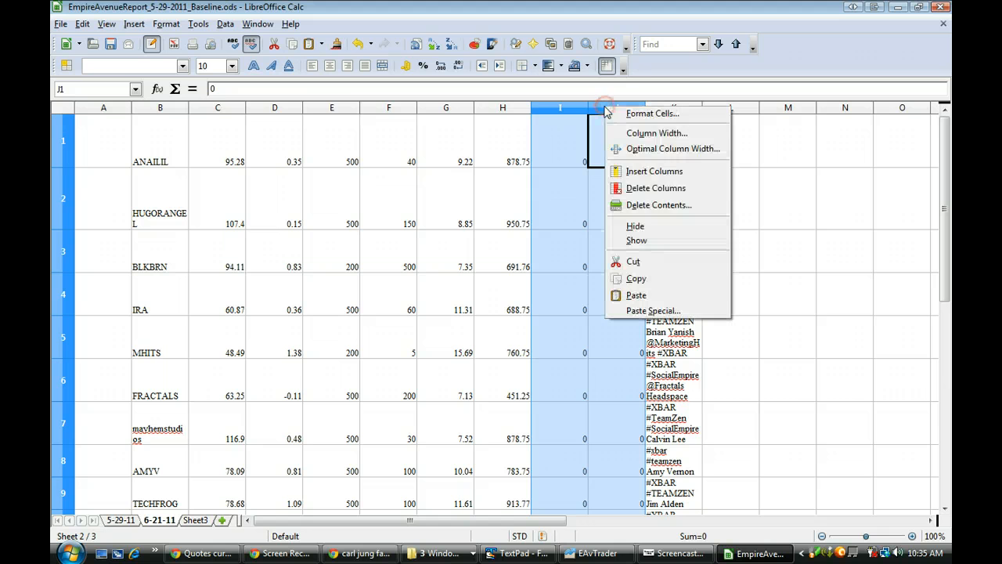
left_click(636, 189)
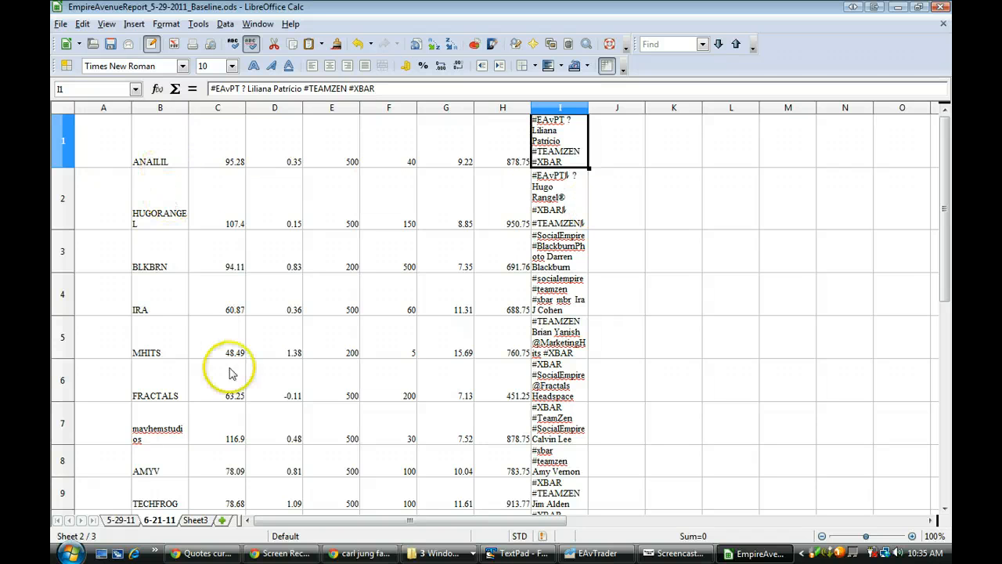
Using the 5-29-11 sheet as the reference, format the entire 6-21-11 sheet in 14-point Times New Roman.
left_click(119, 521)
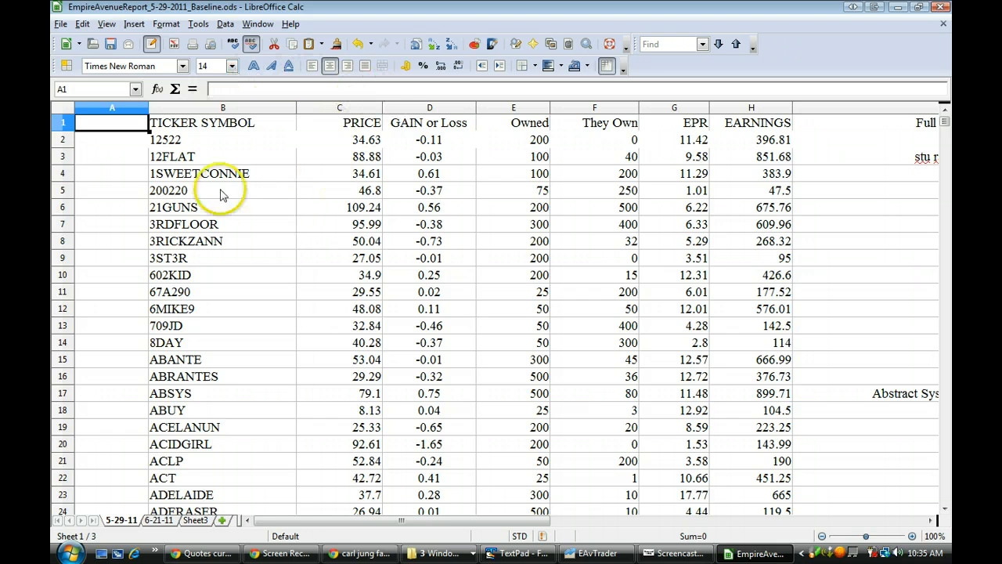
left_click(157, 520)
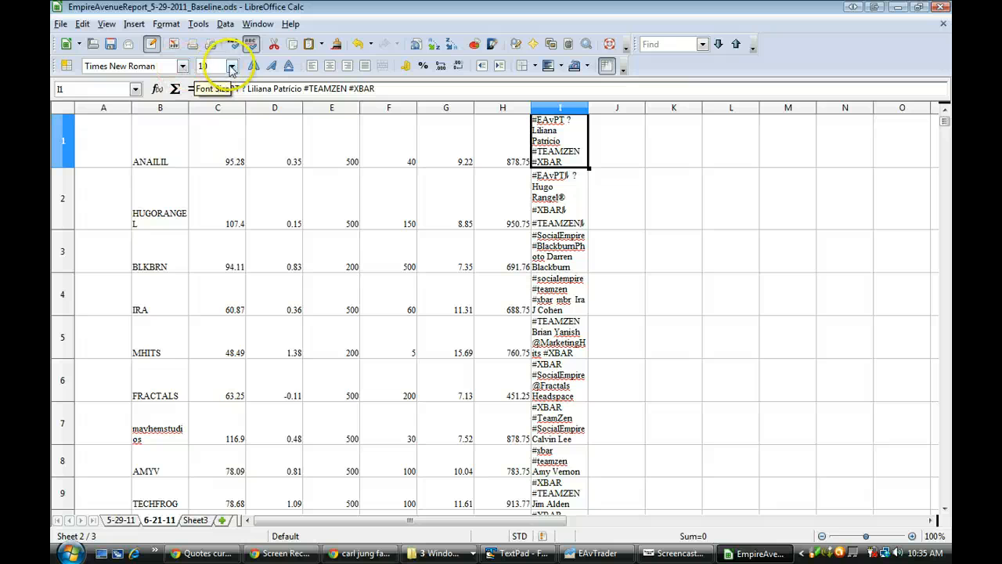
left_click(63, 108)
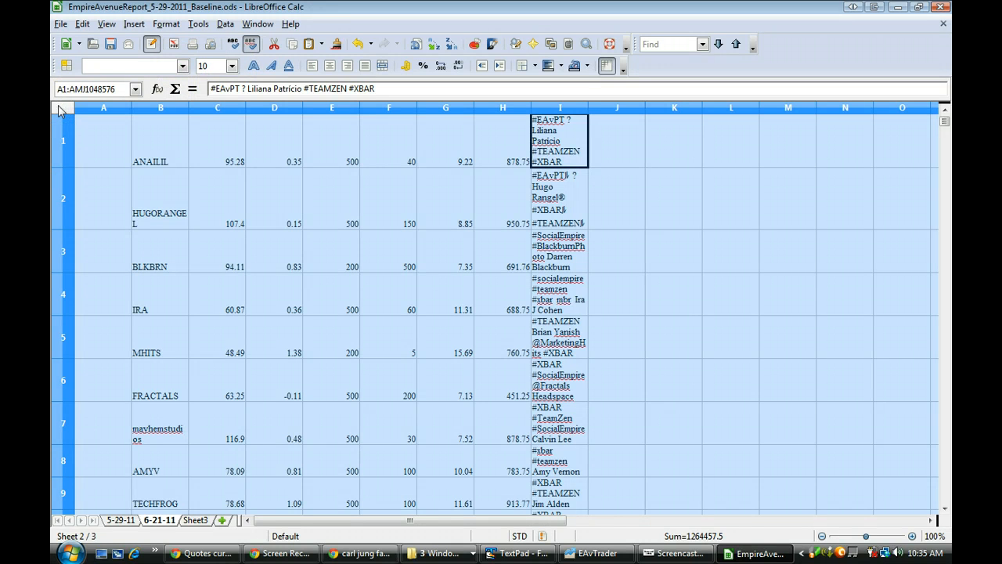
left_click(231, 66)
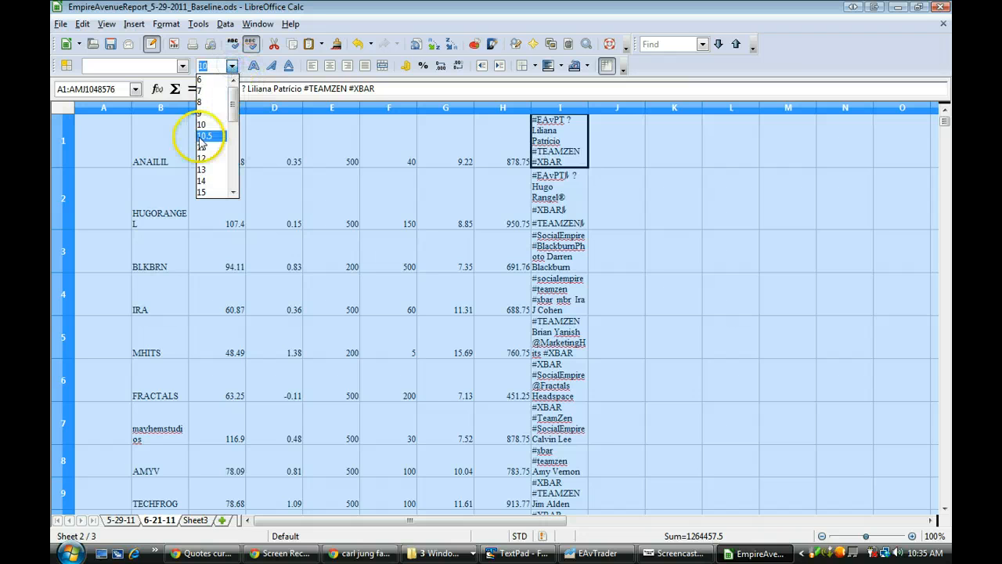
left_click(202, 181)
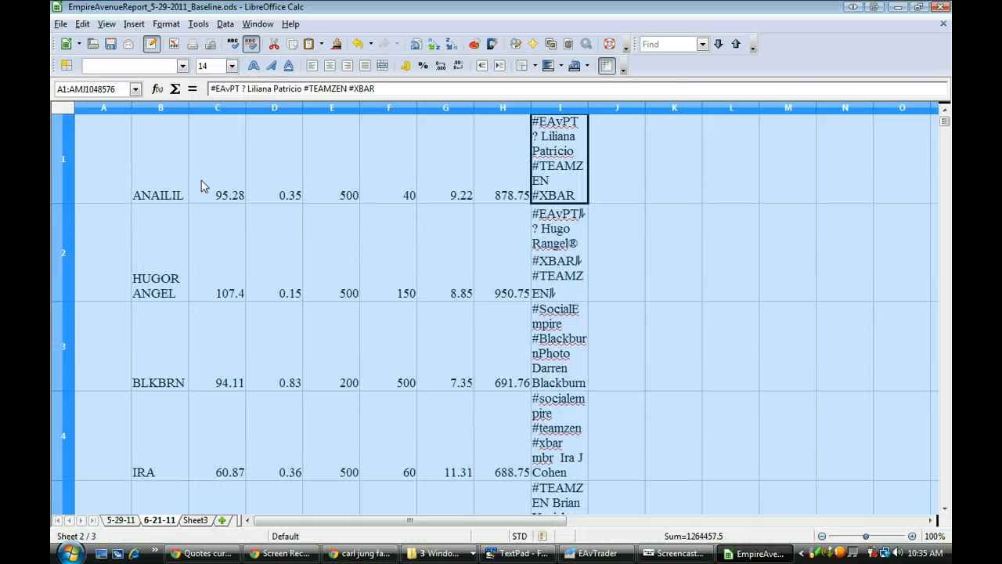
left_click(183, 66)
scroll(248, 97, "down", 1)
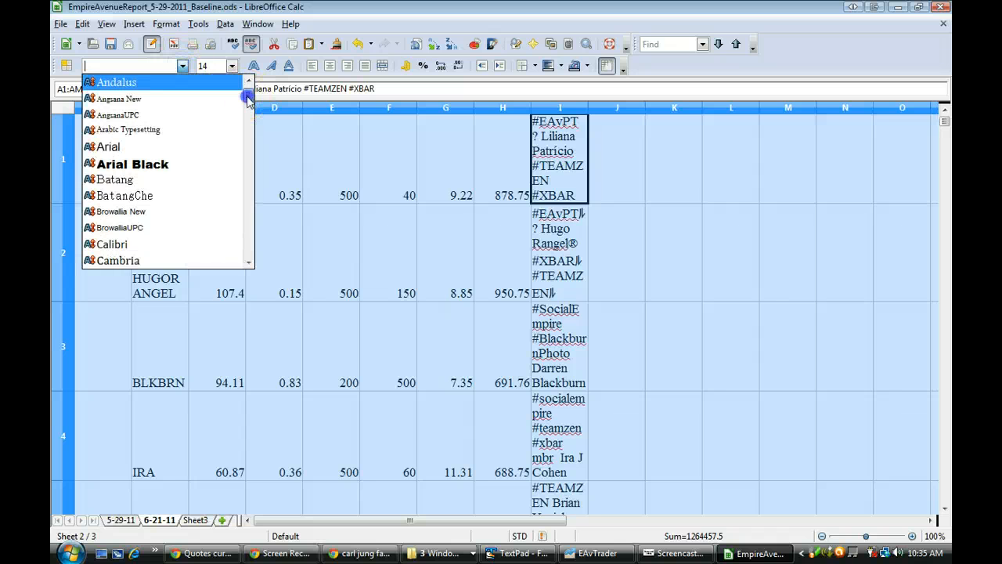
left_click_drag(247, 98, 247, 253)
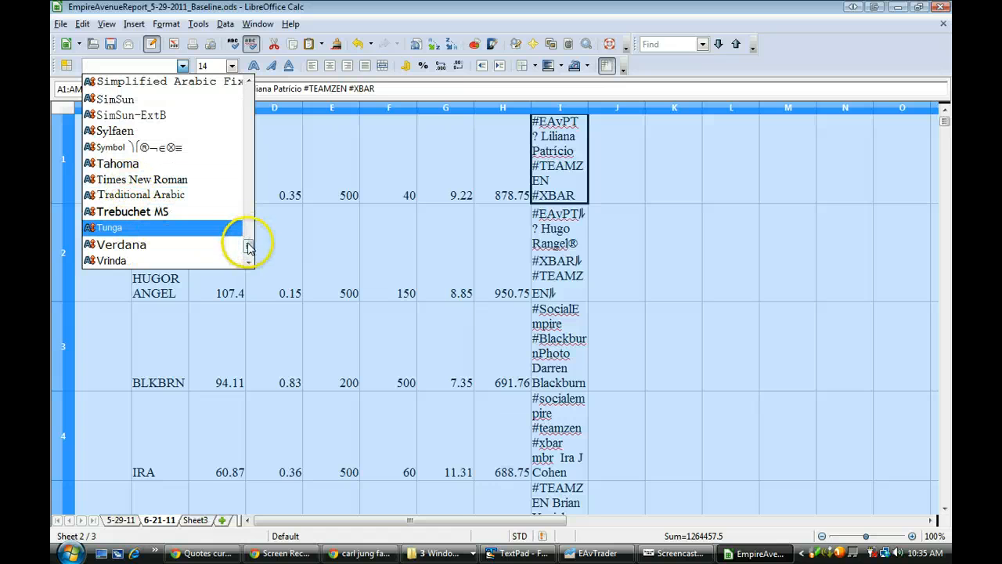
left_click(161, 182)
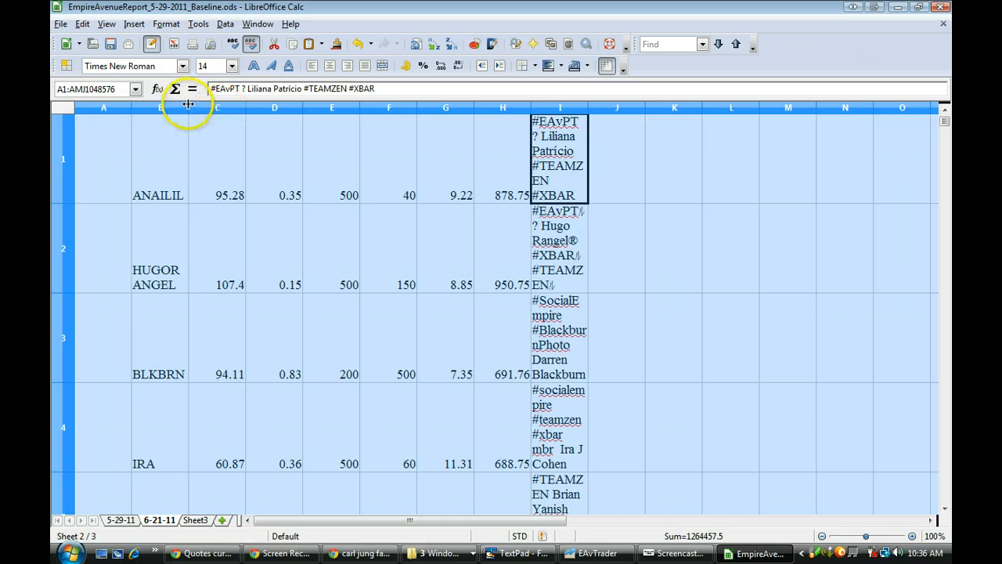
Widen all columns of the 6-21-11 sheet equally to make room for the full names in column I.
left_click_drag(187, 106, 263, 113)
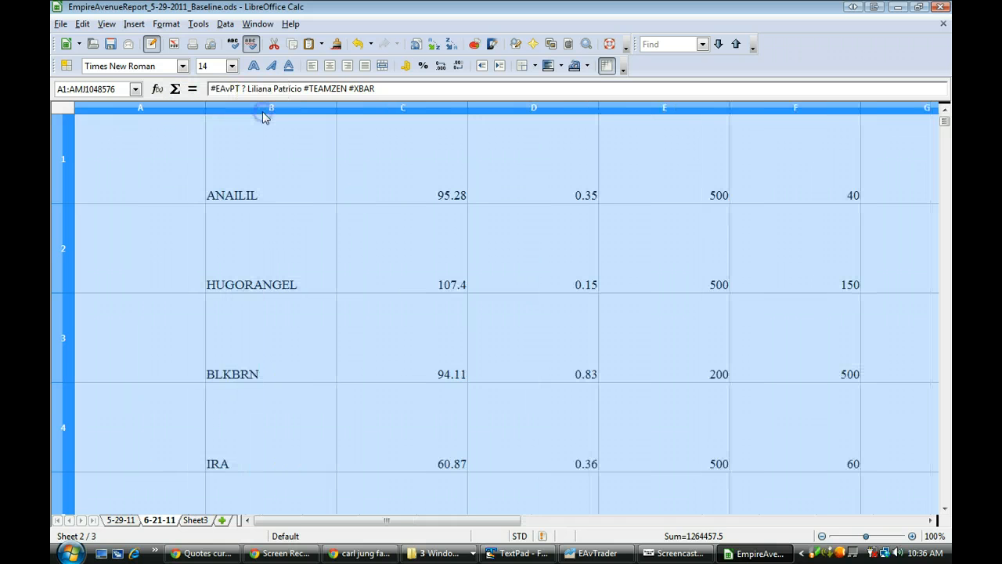
left_click_drag(507, 520, 741, 535)
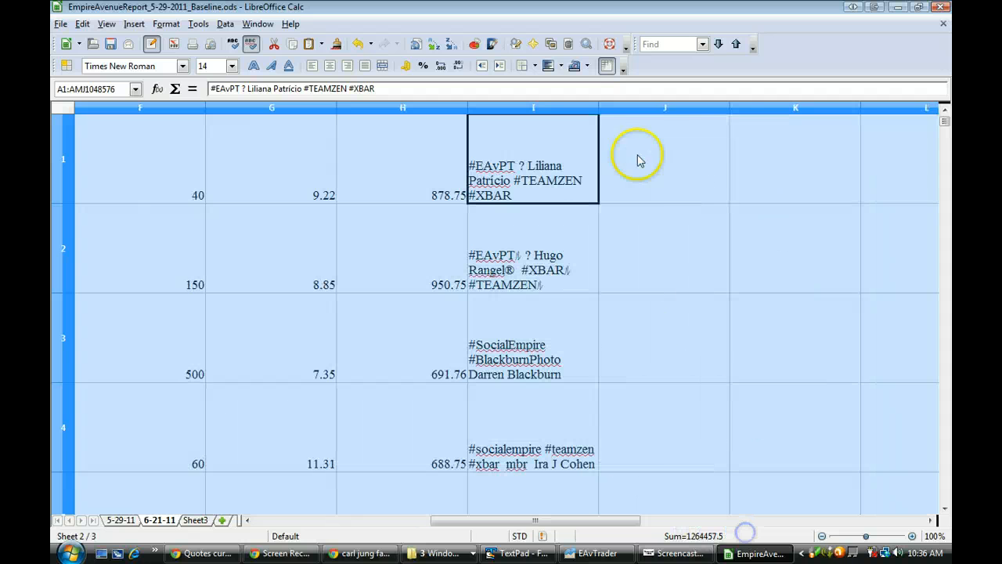
left_click_drag(597, 108, 872, 118)
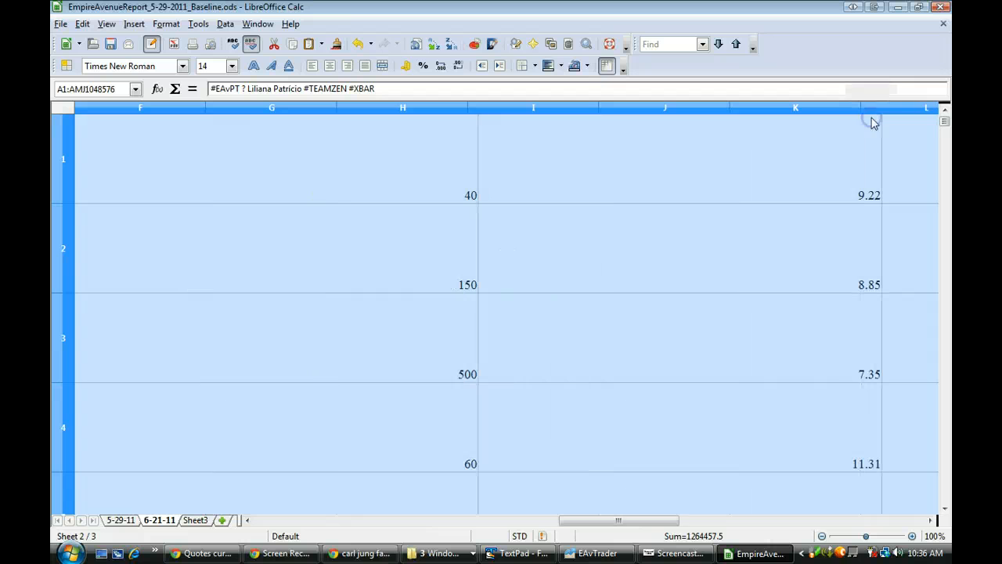
left_click_drag(577, 521, 153, 509)
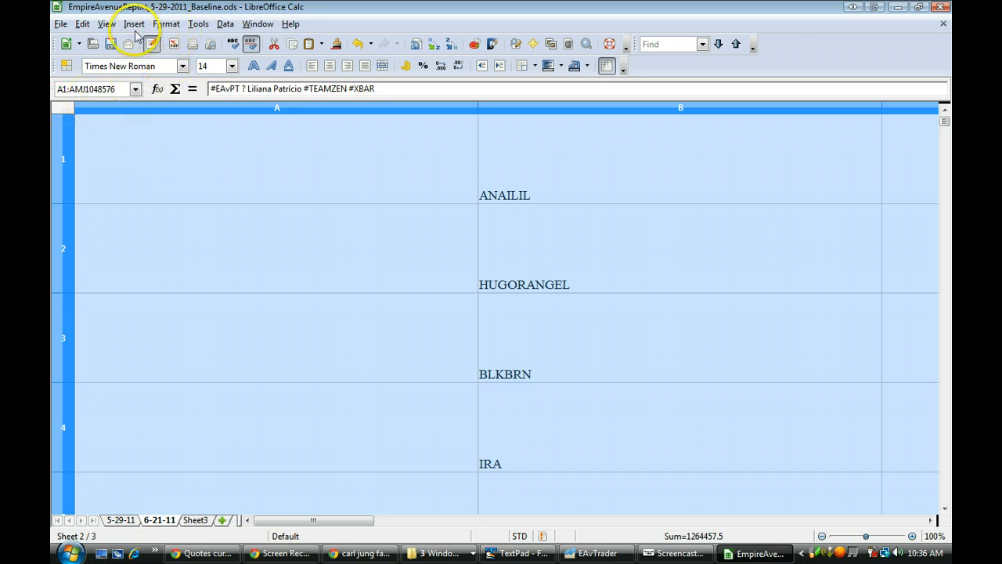
Apply the optimal row height with the default value to all rows of the 6-21-11 sheet.
left_click(163, 26)
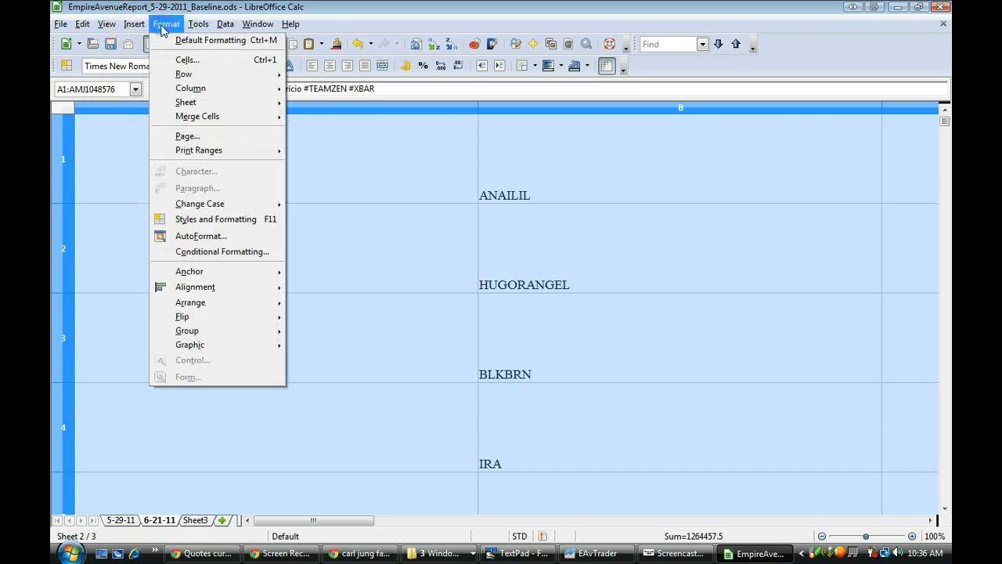
mouse_move(200, 75)
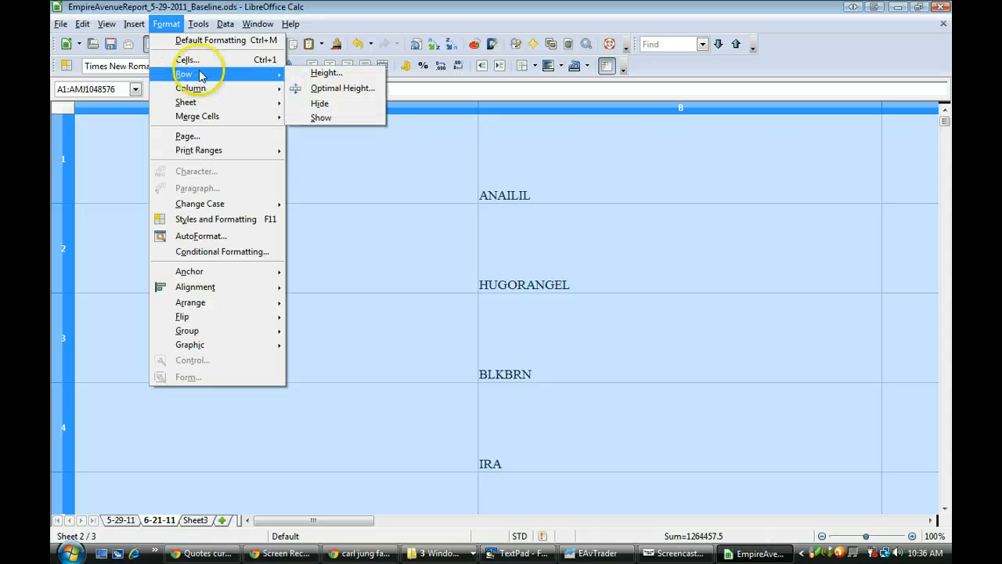
left_click(335, 89)
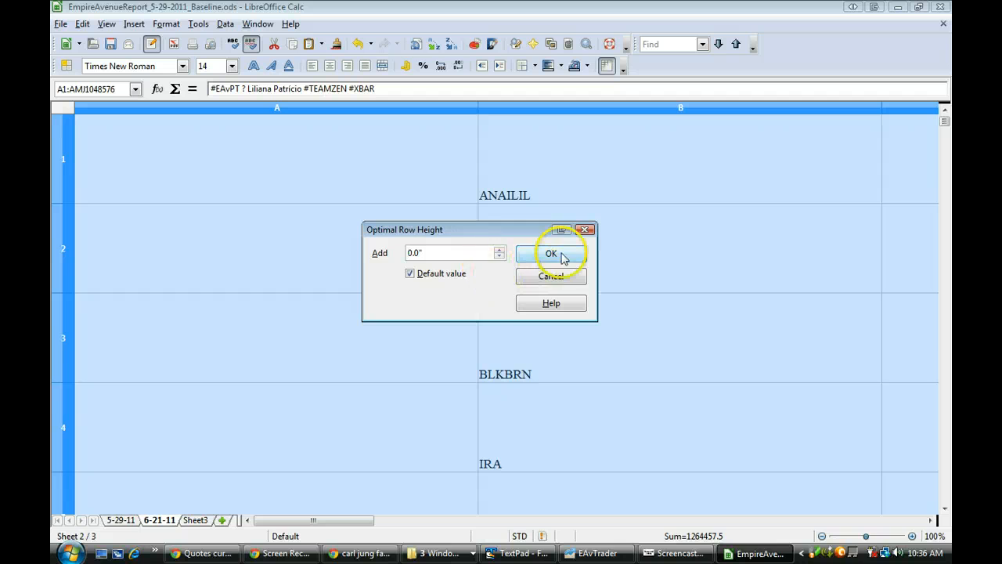
left_click(557, 255)
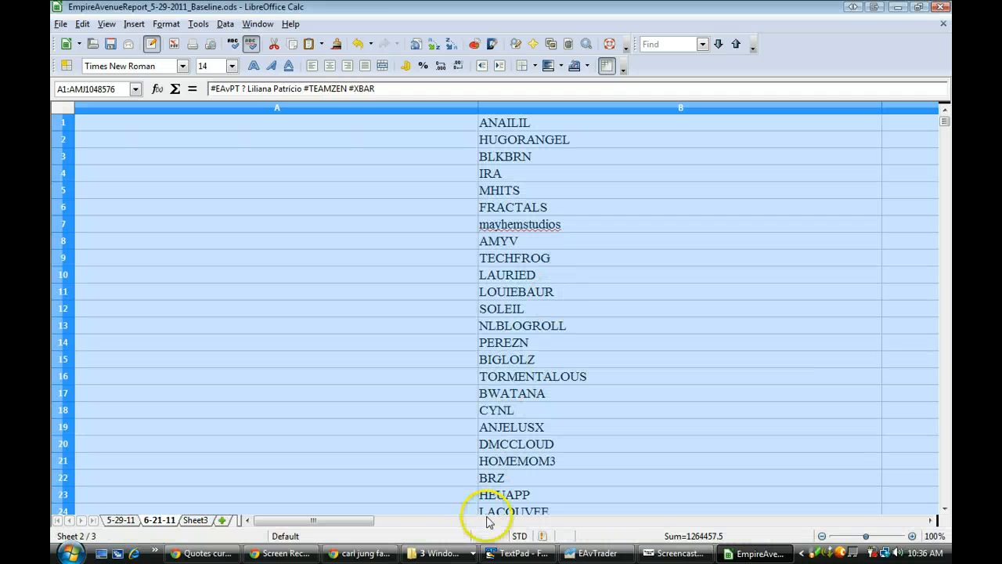
left_click_drag(342, 522, 266, 555)
left_click_drag(166, 554, 133, 548)
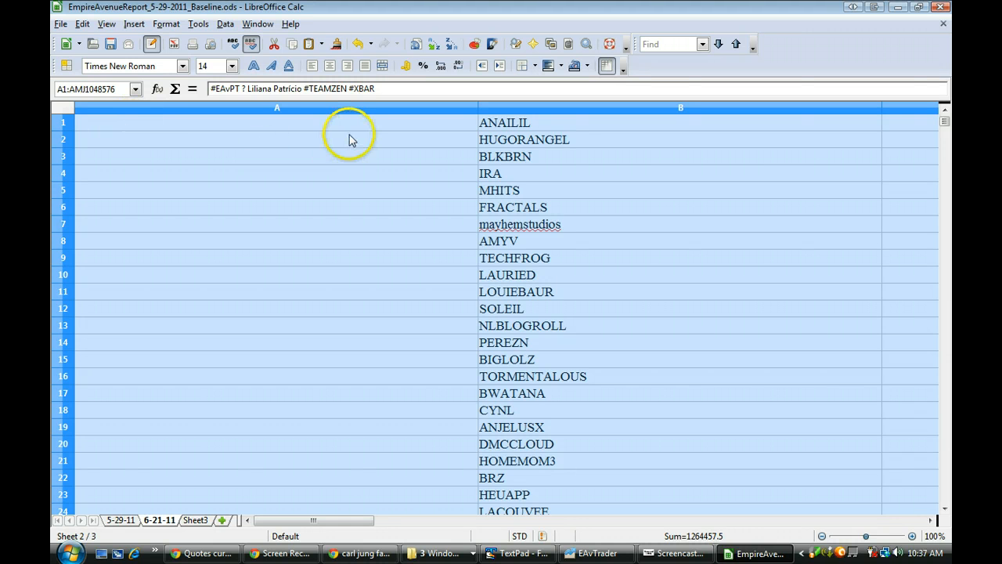
Fill the background of the entire 6-21-11 sheet with light yellow.
left_click(548, 67)
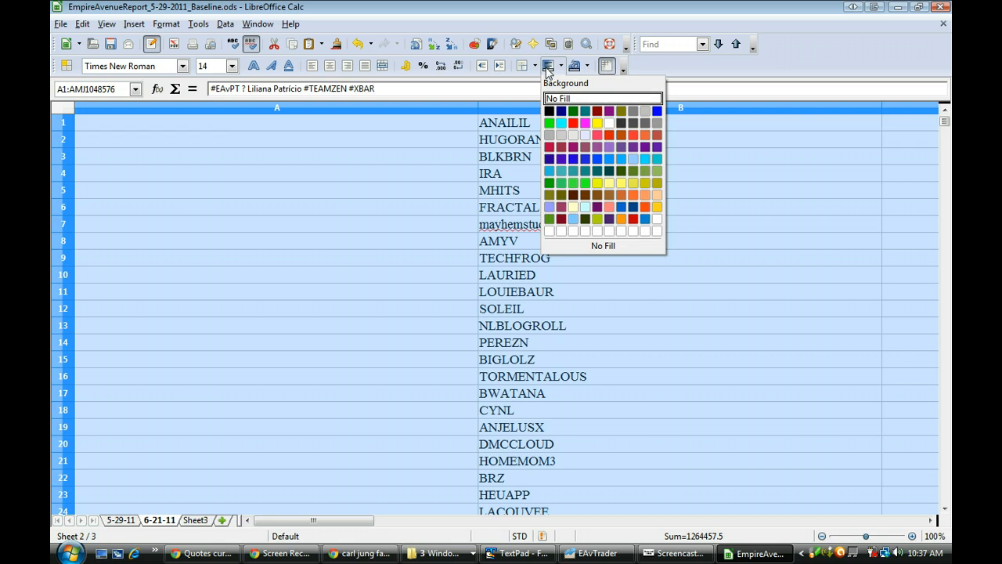
left_click(609, 184)
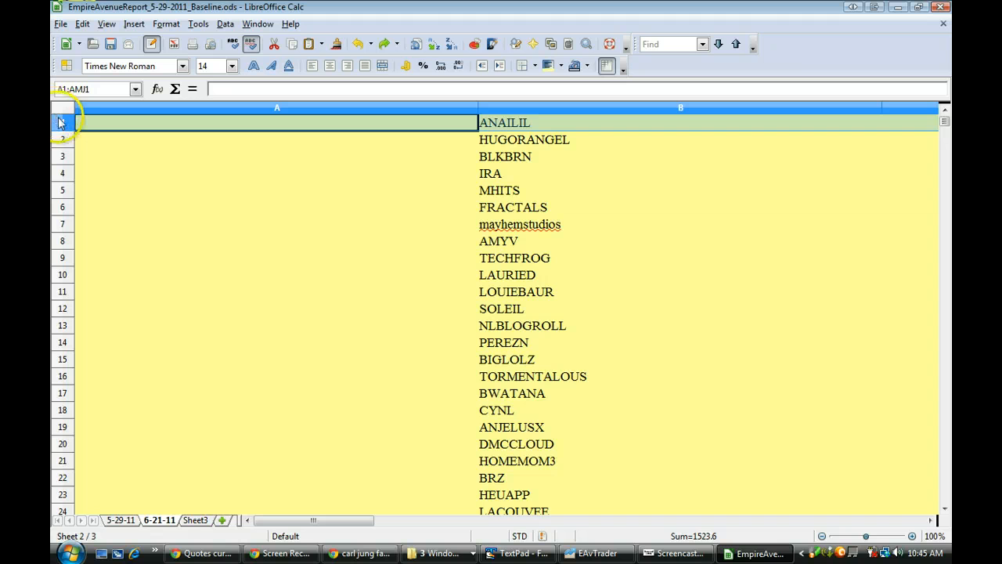
Select the filled rows of the 6-21-11 sheet as entire rows, from row 1 down through row 1130 and onward.
left_click_drag(61, 123, 55, 554)
key("shift+Down")
key("shift+Down")
key("shift+Down")
key("shift+Down")
key("shift+Down")
key("shift+Down")
key("shift+Down")
key("shift+Down")
key("shift+Down")
key("shift+Down")
key("shift+Down")
key("shift+Down")
key("shift+Down")
key("shift+Down")
key("shift+Down")
key("shift+Down")
key("shift+Down")
key("shift+Down")
key("shift+Down")
key("shift+Down")
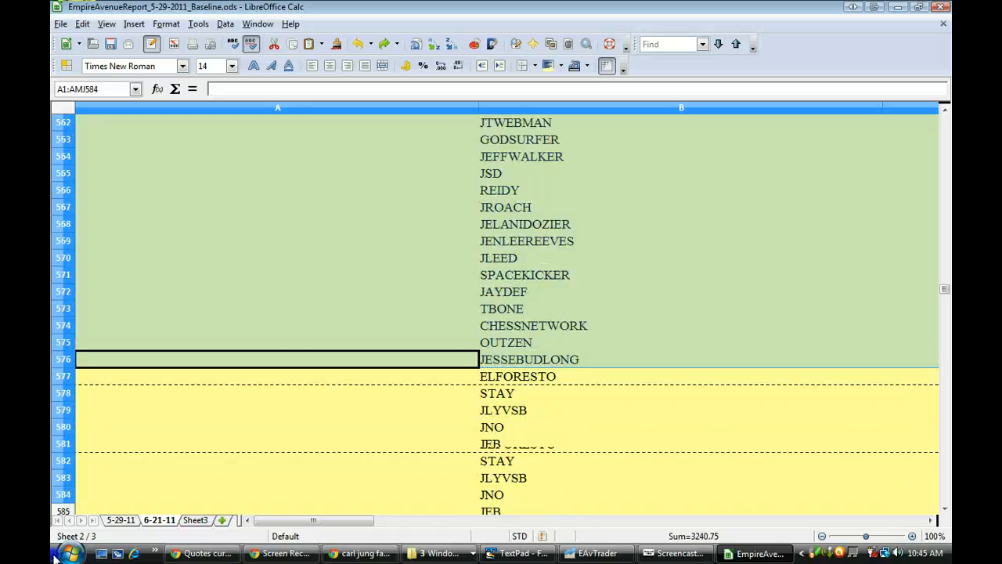
key("shift+Down")
key("shift+Down")
key("shift+Down")
key("shift+Down")
key("shift+Down")
key("shift+Down")
key("shift+Down")
key("shift+Down")
key("shift+Down")
key("shift+Down")
key("shift+Down")
key("shift+Down")
key("shift+Down")
key("shift+Down")
key("shift+Down")
key("shift+Down")
key("shift+Down")
key("shift+Down")
key("shift+Down")
key("shift+Down")
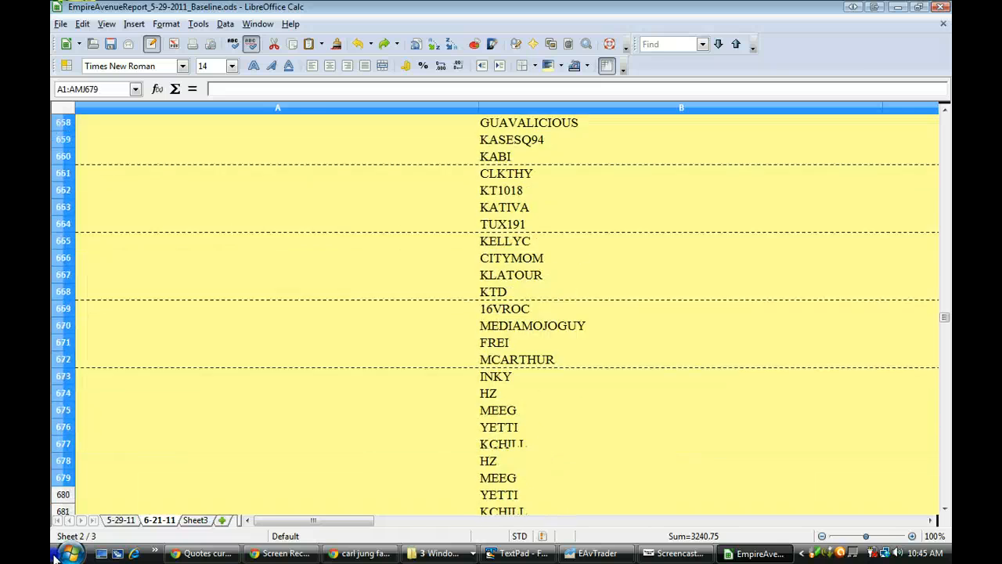
key("shift+Down")
key("shift+Down")
key("shift+Down")
key("shift+Down")
key("shift+Down")
key("shift+Down")
key("shift+Down")
key("shift+Down")
key("shift+Down")
key("shift+Down")
key("shift+Down")
key("shift+Down")
key("shift+Down")
key("shift+Down")
key("shift+Down")
key("shift+Down")
key("shift+Down")
key("shift+Down")
key("shift+Down")
key("shift+Down")
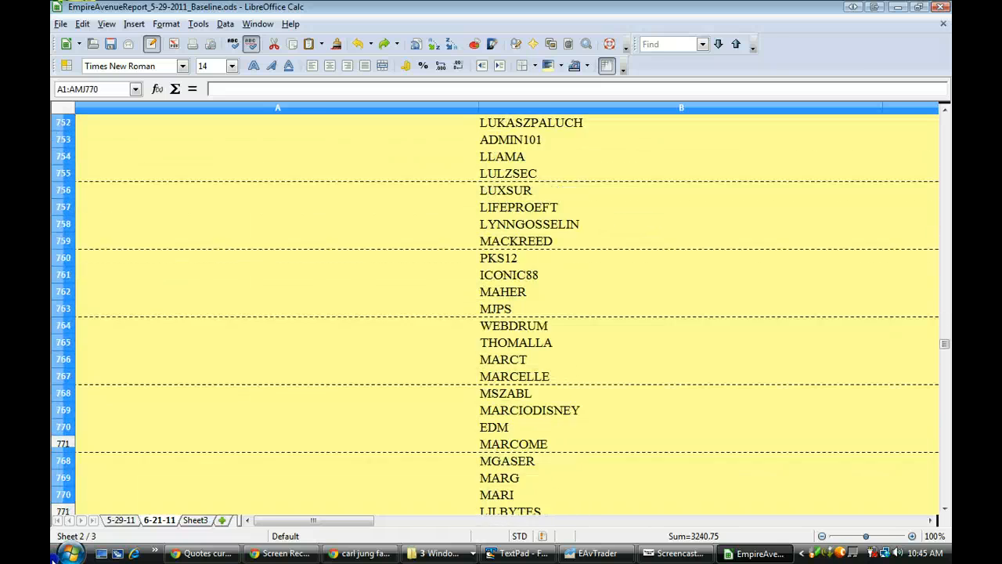
key("shift+Down")
key("shift+Down")
key("shift+Down")
key("shift+Down")
key("shift+Down")
key("shift+Down")
key("shift+Down")
key("shift+Down")
key("shift+Down")
key("shift+Down")
key("shift+Down")
key("shift+Down")
key("shift+Down")
key("shift+Down")
key("shift+Down")
key("shift+Down")
key("shift+Down")
key("shift+Down")
key("shift+Down")
key("shift+Down")
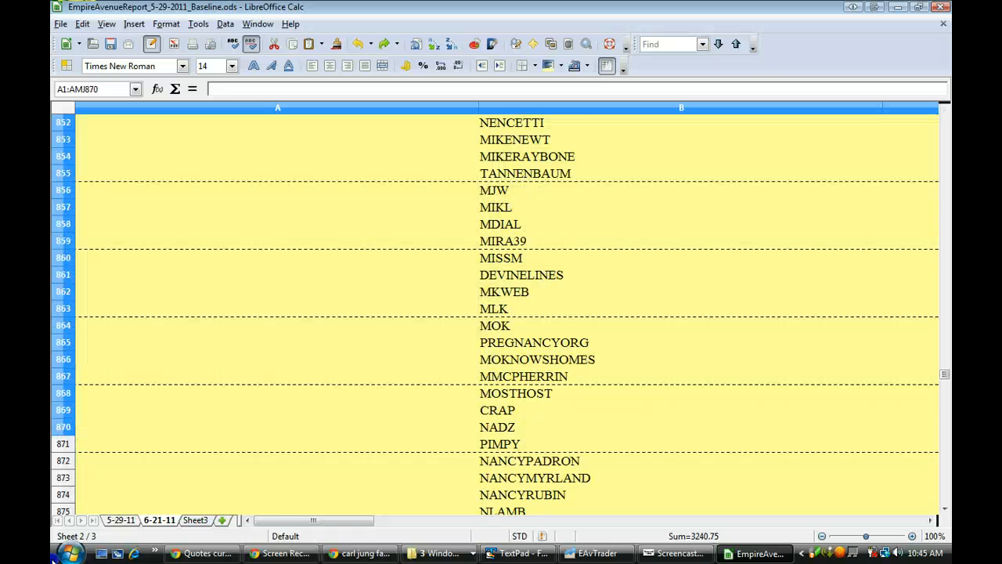
key("shift+Down")
key("shift+Down")
key("shift+Down")
key("shift+Down")
key("shift+Down")
key("shift+Down")
key("shift+Down")
key("shift+Down")
key("shift+Down")
key("shift+Down")
key("shift+Down")
key("shift+Down")
key("shift+Down")
key("shift+Down")
key("shift+Down")
key("shift+Down")
key("shift+Down")
key("shift+Down")
key("shift+Down")
key("shift+Down")
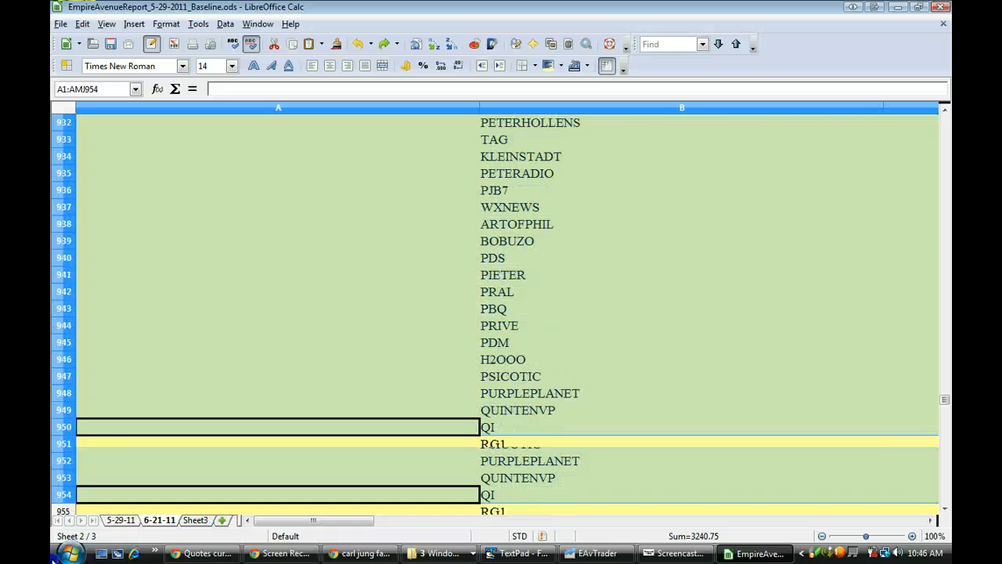
key("shift+Down")
key("shift+Down")
key("shift+Down")
key("shift+Down")
key("shift+Down")
key("shift+Down")
key("shift+Down")
key("shift+Down")
key("shift+Down")
key("shift+Down")
key("shift+Down")
key("shift+Down")
key("shift+Down")
key("shift+Down")
key("shift+Down")
key("shift+Down")
key("shift+Down")
key("shift+Down")
key("shift+Down")
key("shift+Down")
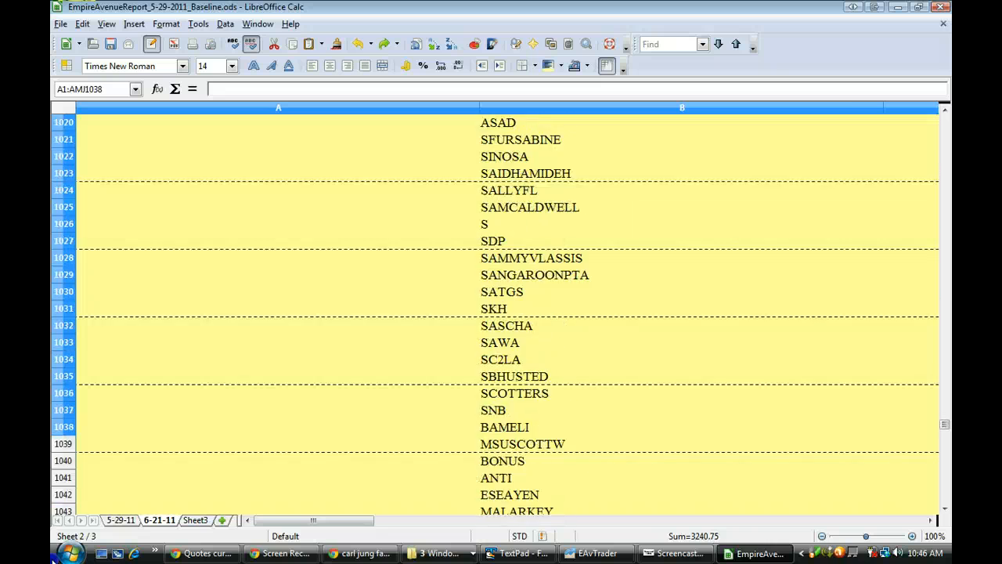
key("shift+Down")
key("shift+Down")
key("shift+Down")
key("shift+Down")
key("shift+Down")
key("shift+Down")
key("shift+Down")
key("shift+Down")
key("shift+Down")
key("shift+Down")
key("shift+Down")
key("shift+Down")
key("shift+Down")
key("shift+Down")
key("shift+Down")
key("shift+Down")
key("shift+Down")
key("shift+Down")
key("shift+Down")
key("shift+Down")
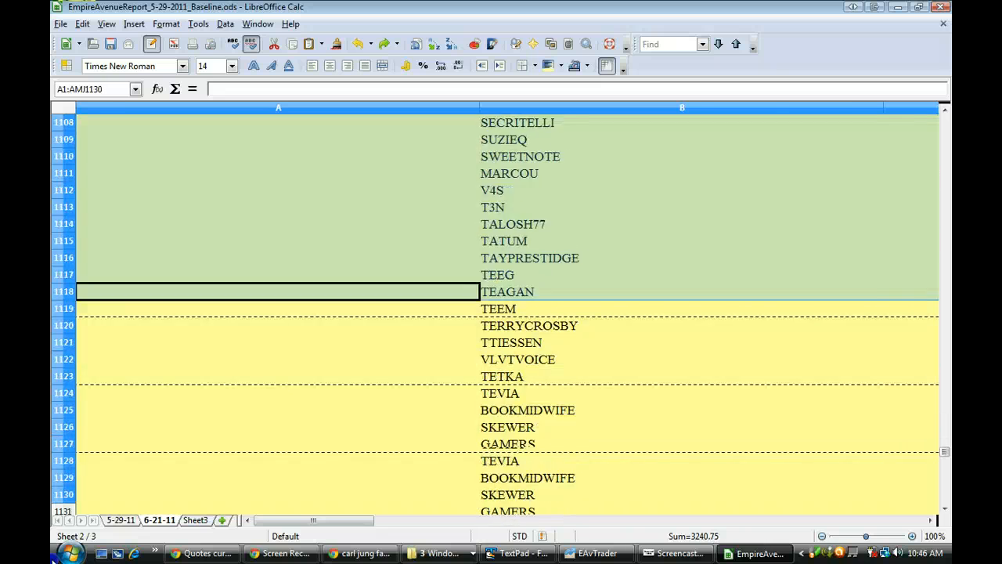
Extend the row selection of the 6-21-11 sheet down through its last data row, 1256, and copy the rows.
key("shift+Down")
key("shift+Down")
key("shift+Down")
key("shift+Down")
key("shift+Down")
key("shift+Down")
key("shift+Down")
key("shift+Down")
key("shift+Down")
key("shift+Down")
key("shift+Down")
key("shift+Down")
key("shift+Down")
key("shift+Down")
key("shift+Down")
key("shift+Down")
key("shift+Down")
key("shift+Down")
key("shift+Down")
key("shift+Down")
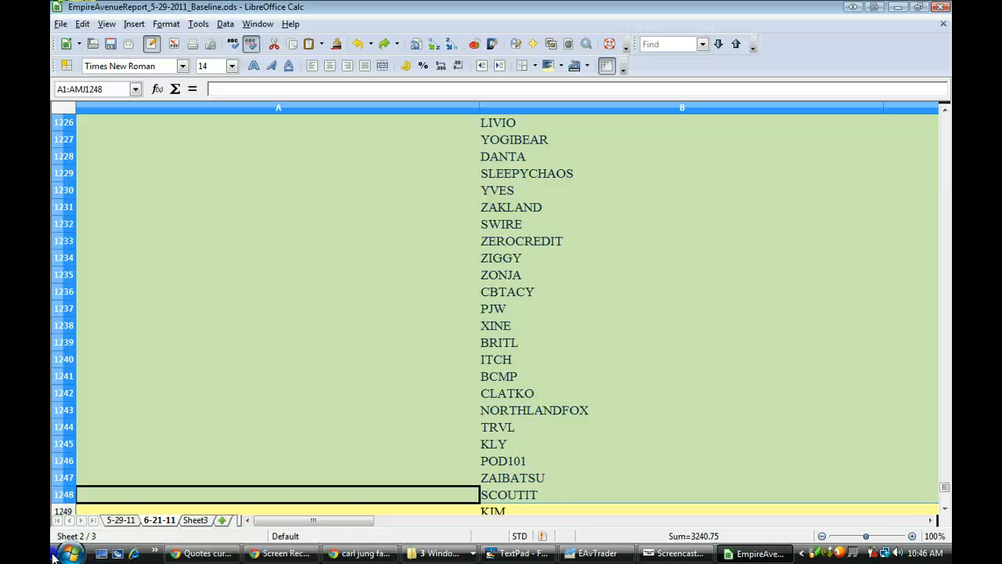
key("shift+Down")
key("shift+Down")
key("shift+Down")
key("shift+Down")
key("shift+Down")
key("shift+Down")
key("shift+Down")
key("shift+Down")
key("shift+Down")
key("shift+Down")
key("shift+Down")
key("shift+Down")
key("shift+Down")
key("shift+Down")
key("shift+Down")
key("shift+Down")
key("shift+Down")
key("shift+Down")
key("shift+Down")
key("shift+Down")
left_click(56, 223, "shift")
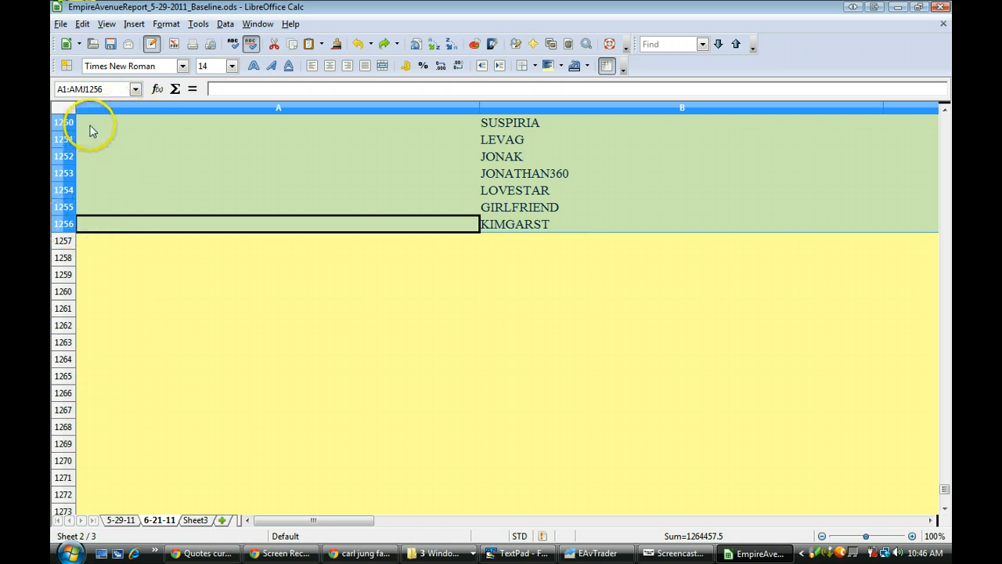
key("ctrl+c")
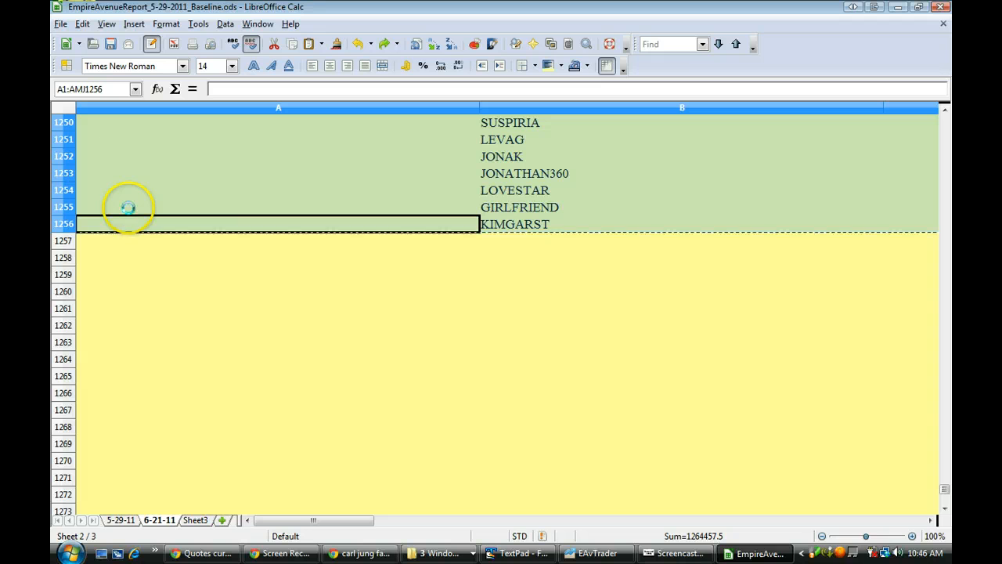
Reselect all data rows of the 6-21-11 sheet from row 1256 up to row 1.
left_click(60, 111)
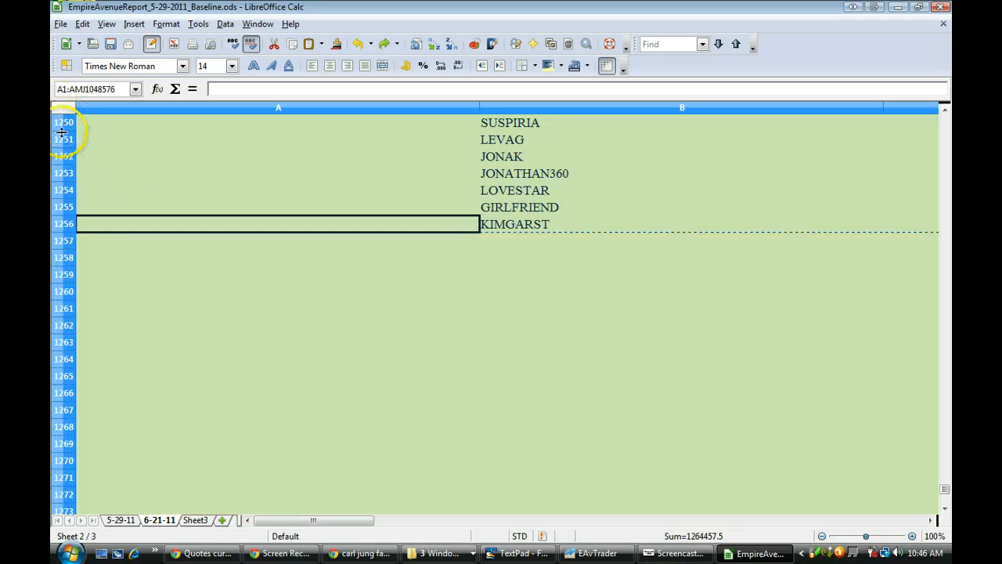
left_click(63, 224)
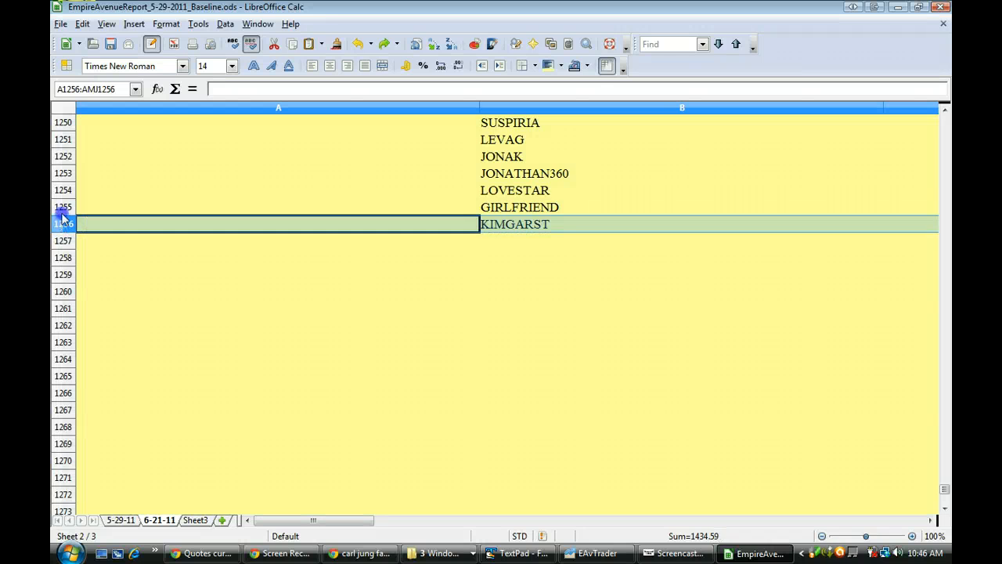
left_click_drag(63, 218, 60, 29)
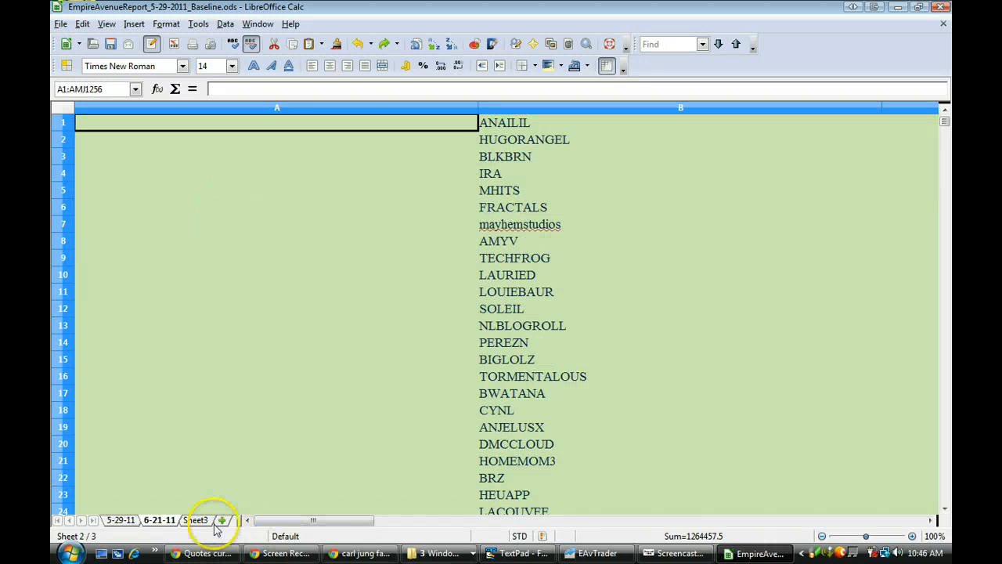
Paste the copied 6-21-11 rows into the 5-29-11 sheet starting at empty row 1308, accepting the overwrite.
left_click(116, 520)
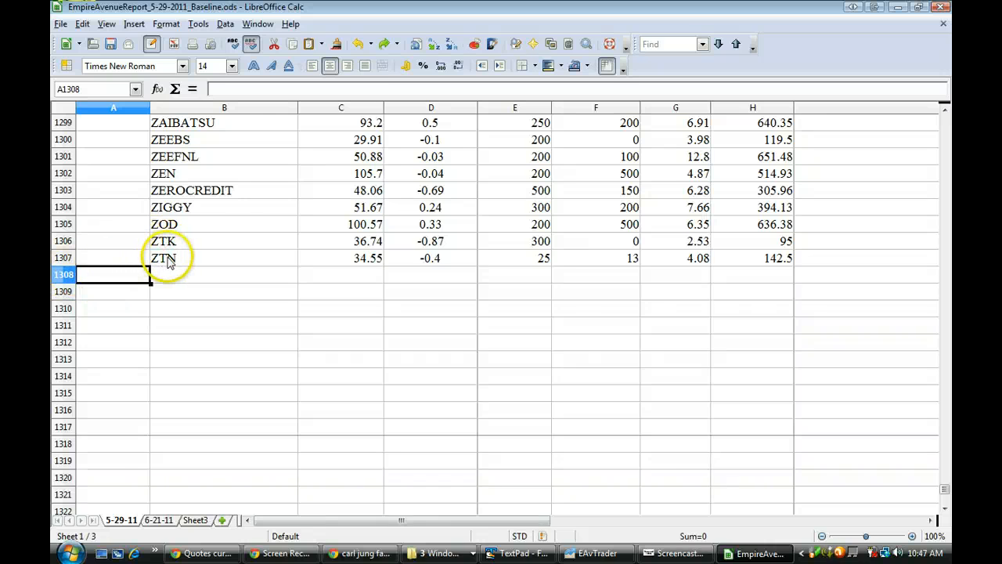
left_click(66, 275)
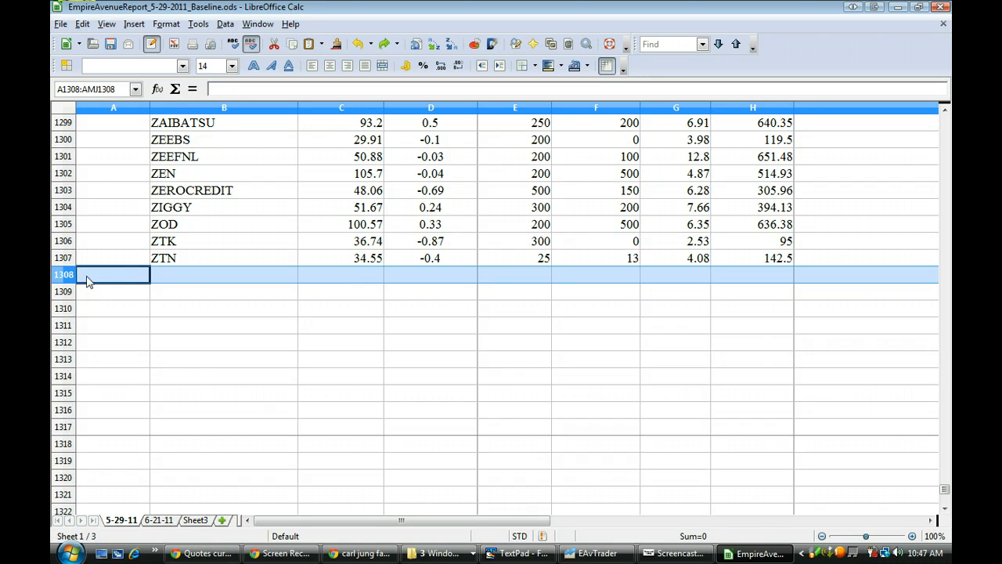
right_click(88, 281)
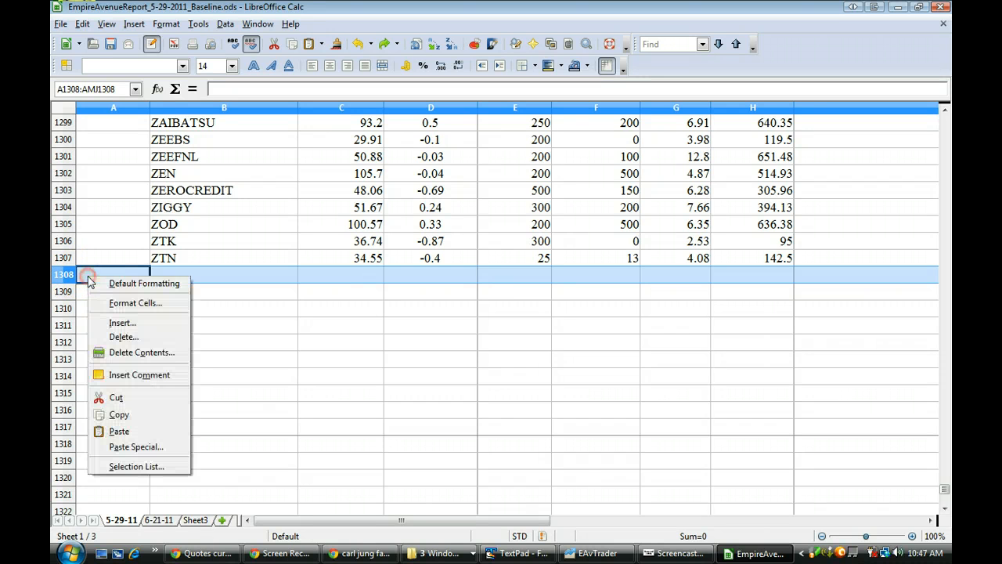
left_click(114, 436)
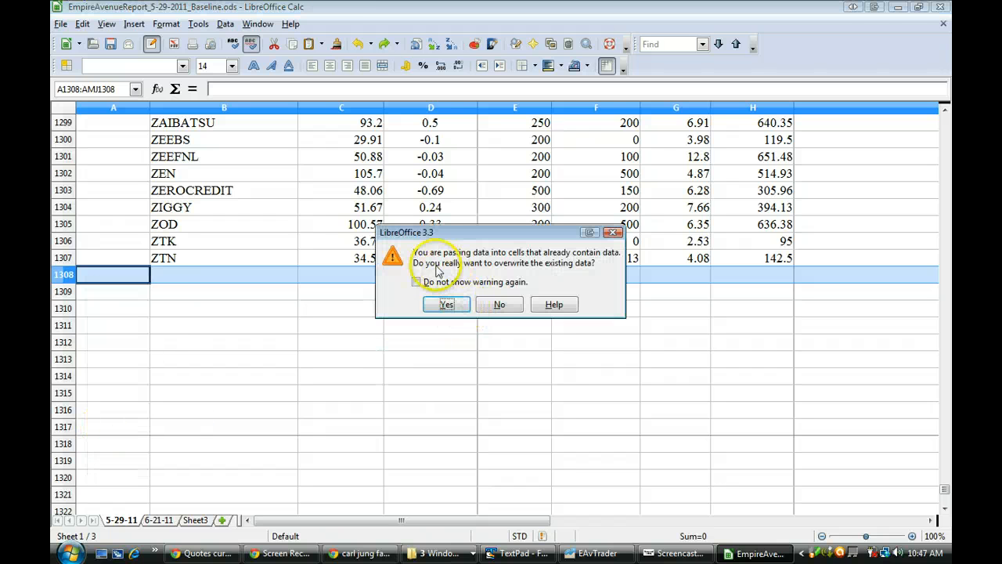
left_click(446, 306)
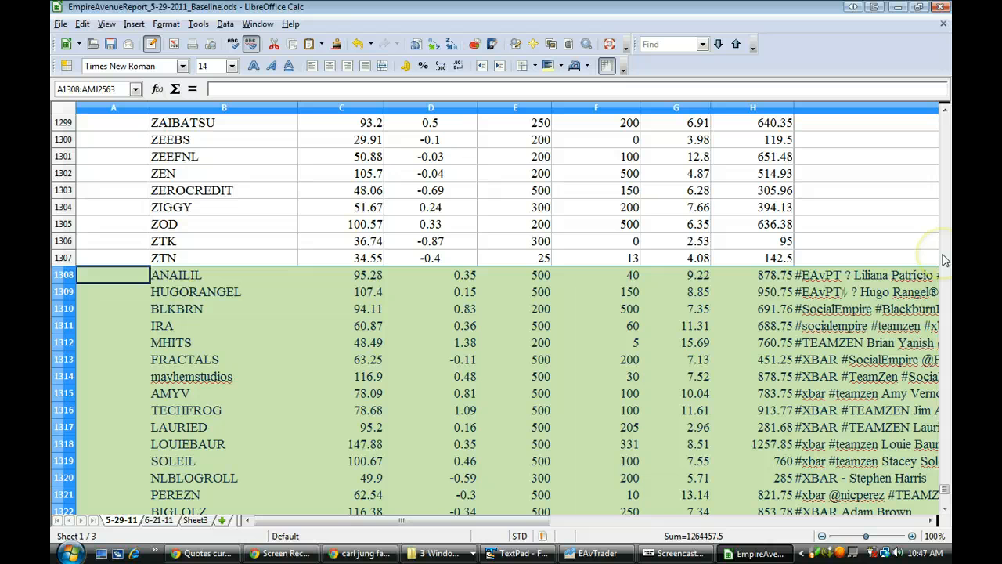
Sort the entire 5-29-11 sheet by Column B in ascending order.
left_click(63, 110)
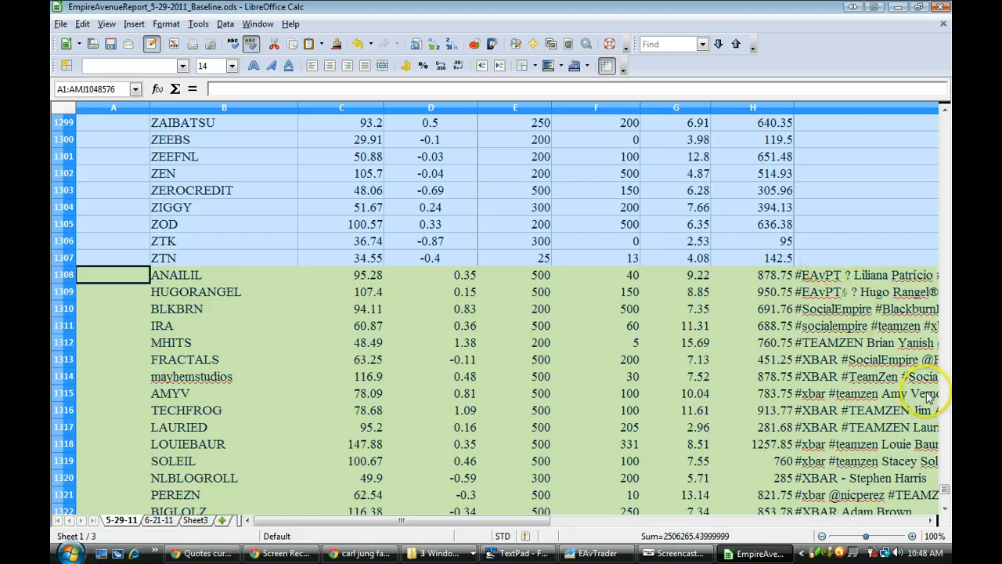
left_click_drag(945, 490, 945, 119)
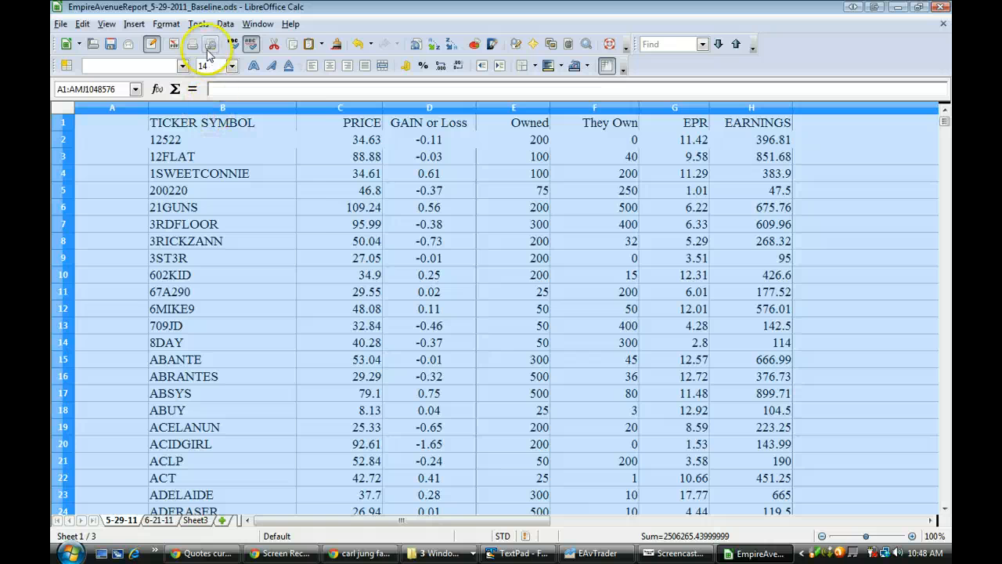
left_click(225, 25)
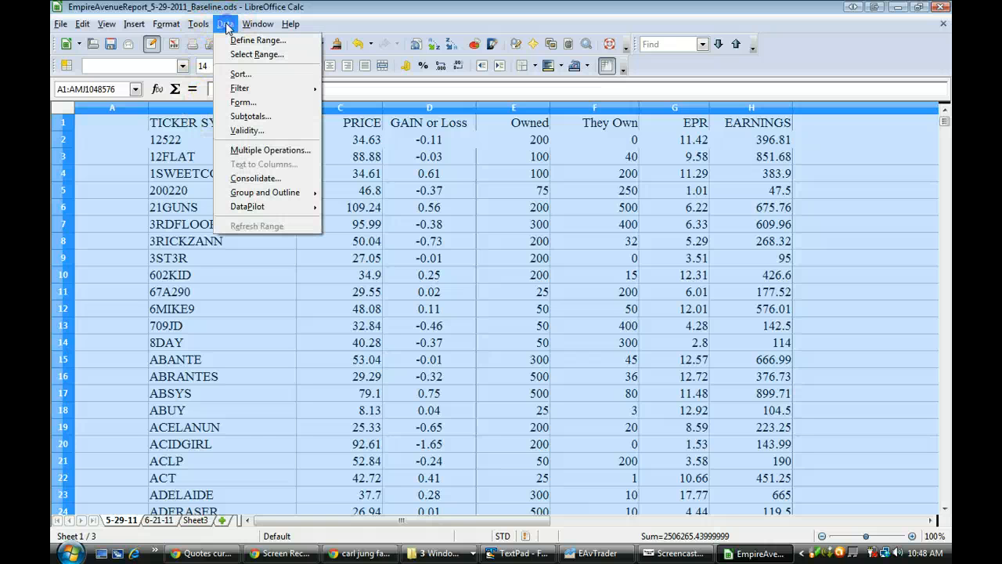
left_click(240, 73)
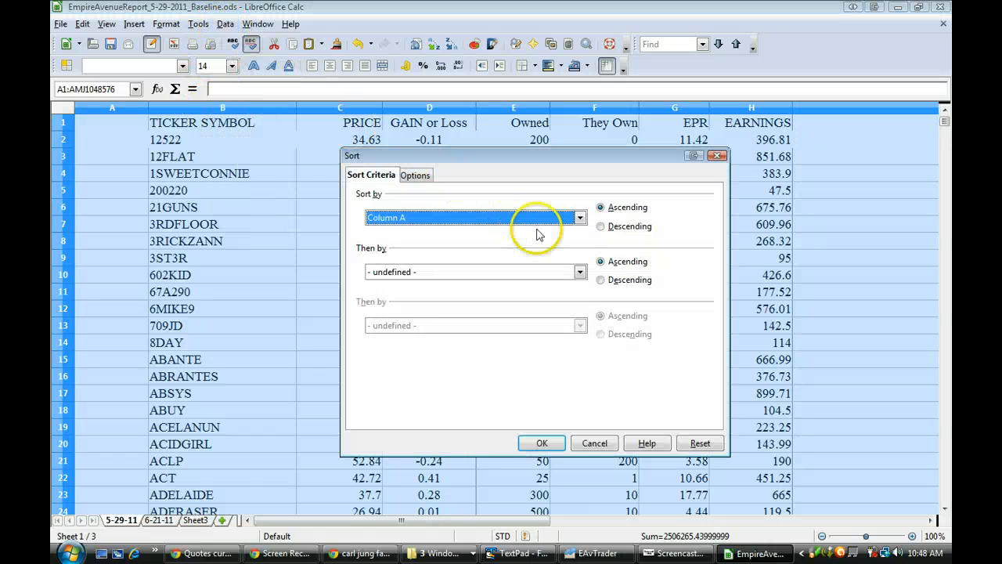
left_click(580, 218)
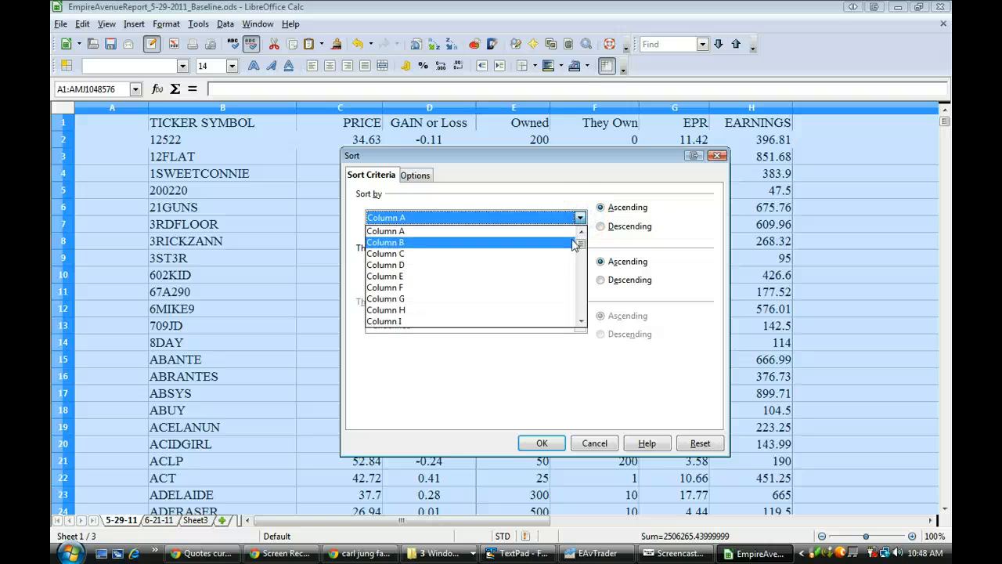
left_click(574, 244)
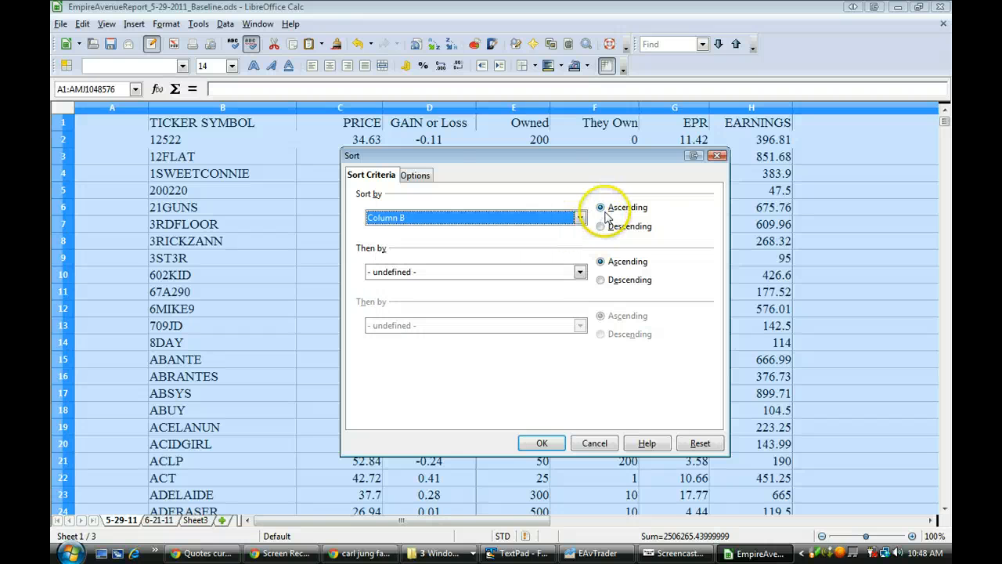
left_click(540, 443)
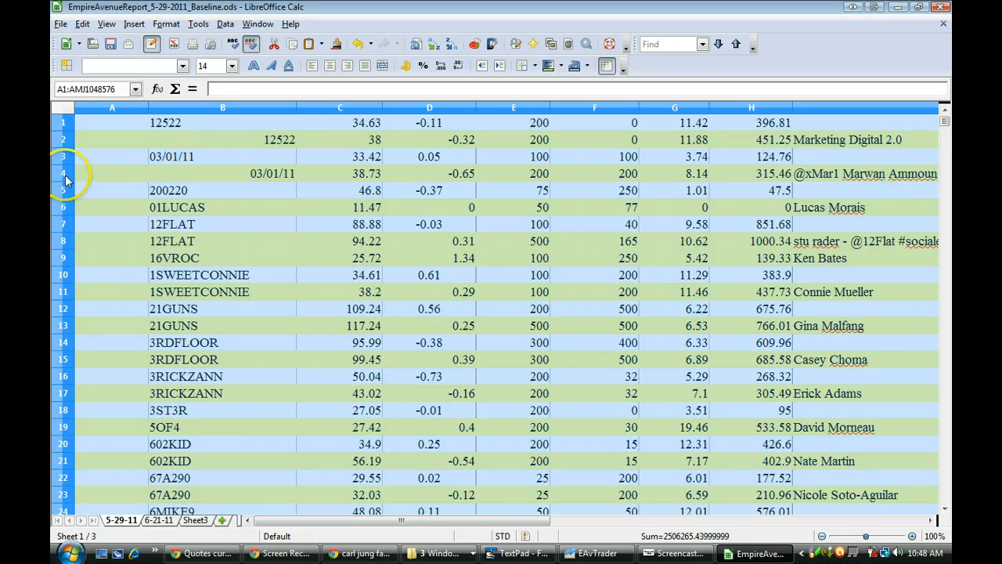
Left-align the ticker symbols in column B and center the gain or loss values in column D.
left_click(252, 108)
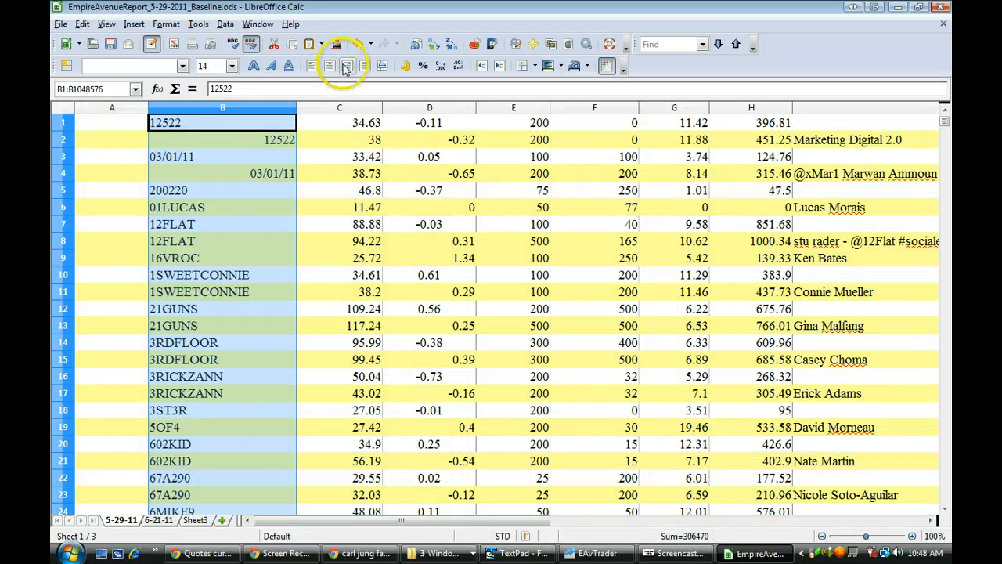
left_click(313, 67)
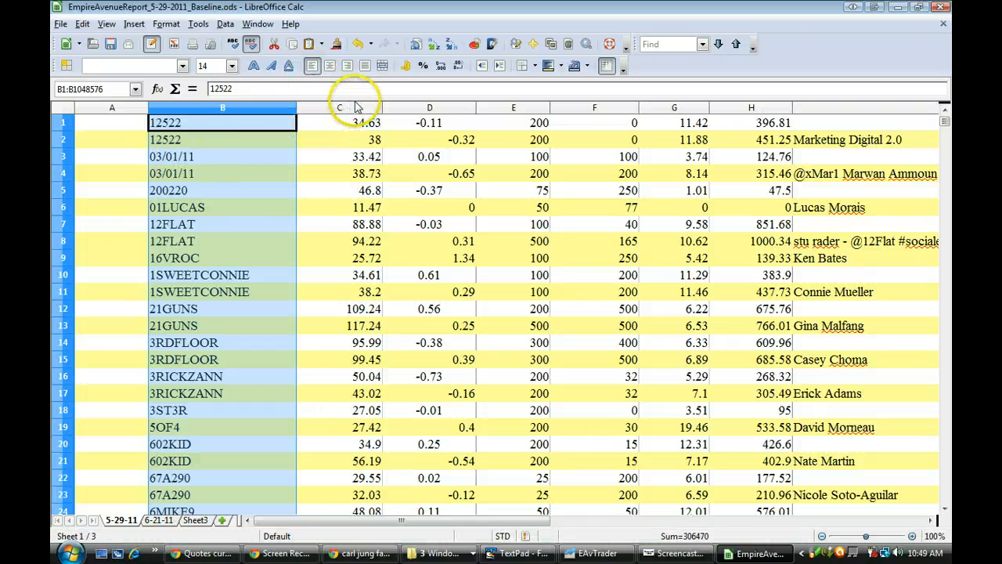
left_click(436, 109)
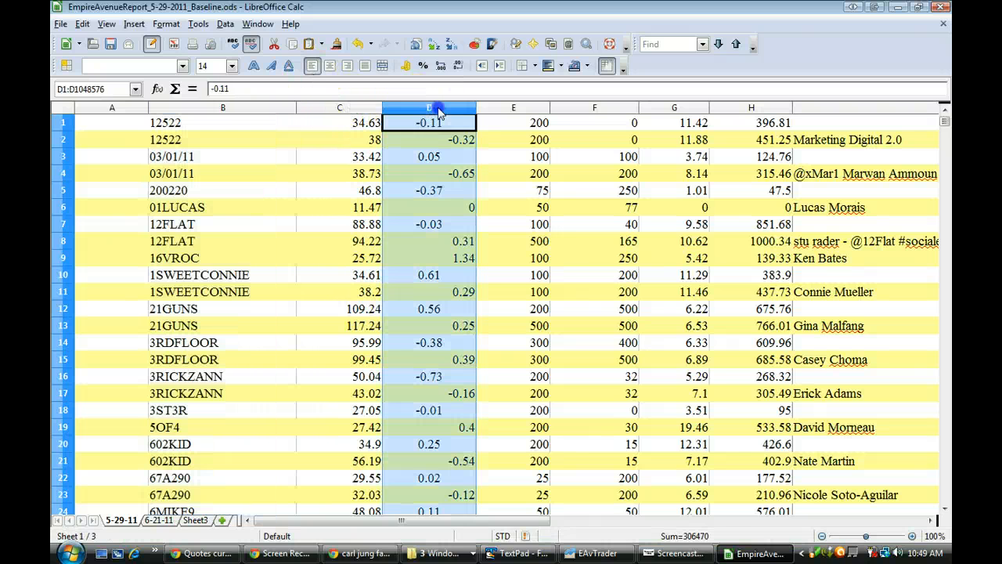
left_click(329, 69)
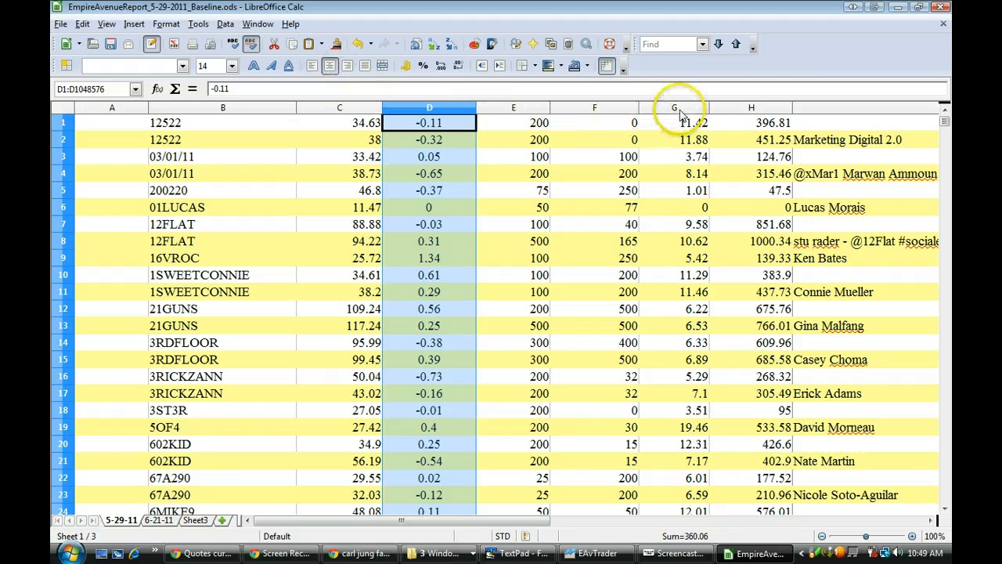
Examine the sorted 5-29-11 sheet, comparing each ticker's white baseline row with its yellow 6-21-11 row, and check the 6-21-11 sheet.
left_click(63, 109)
left_click(62, 122)
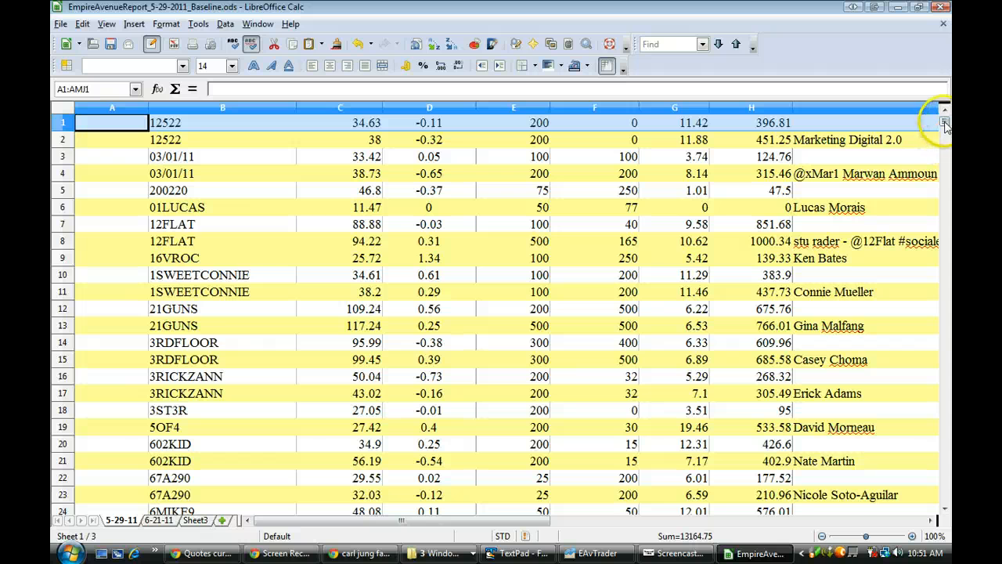
left_click_drag(945, 126, 947, 129)
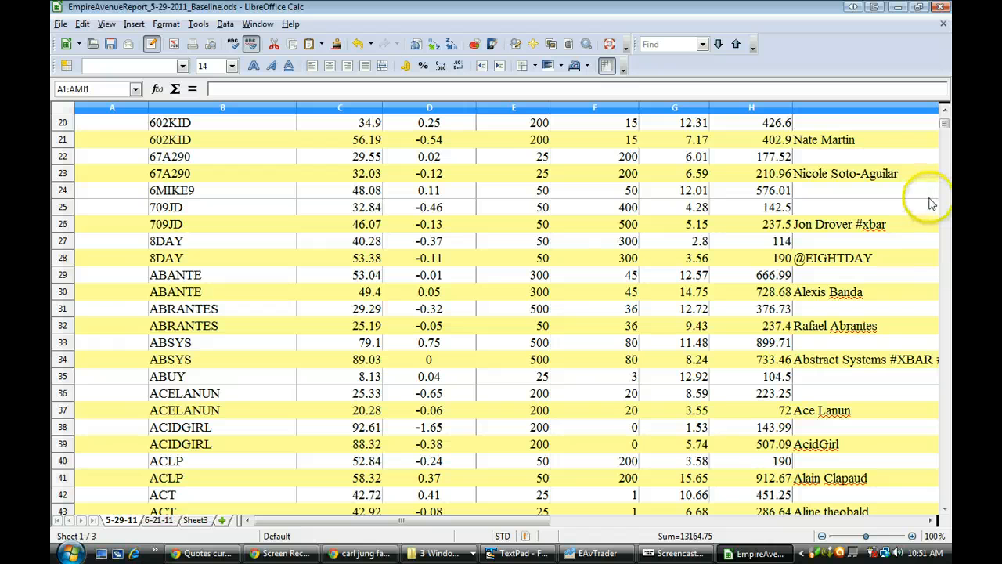
left_click_drag(945, 128, 946, 133)
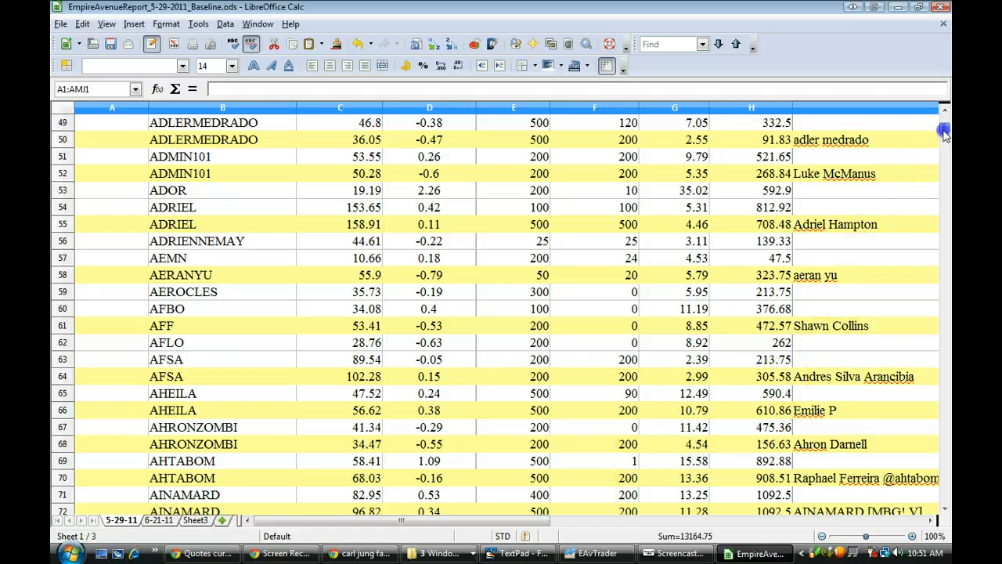
left_click_drag(943, 133, 944, 136)
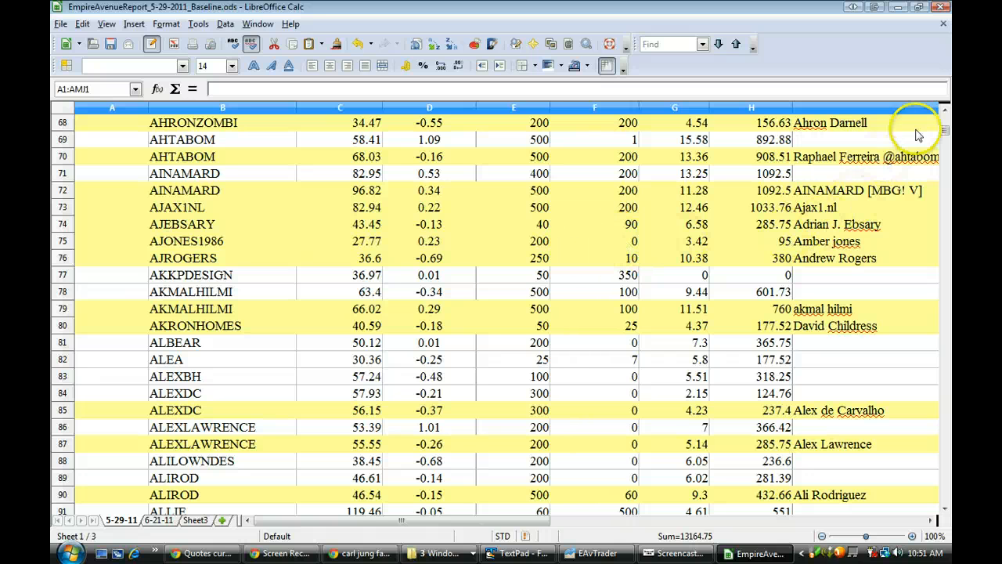
left_click_drag(945, 130, 946, 138)
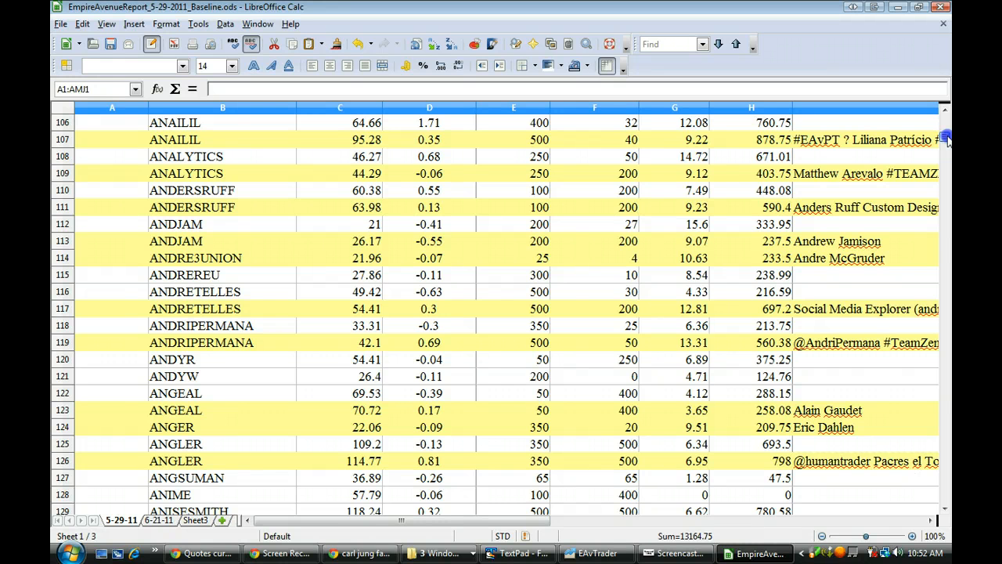
left_click_drag(946, 138, 945, 181)
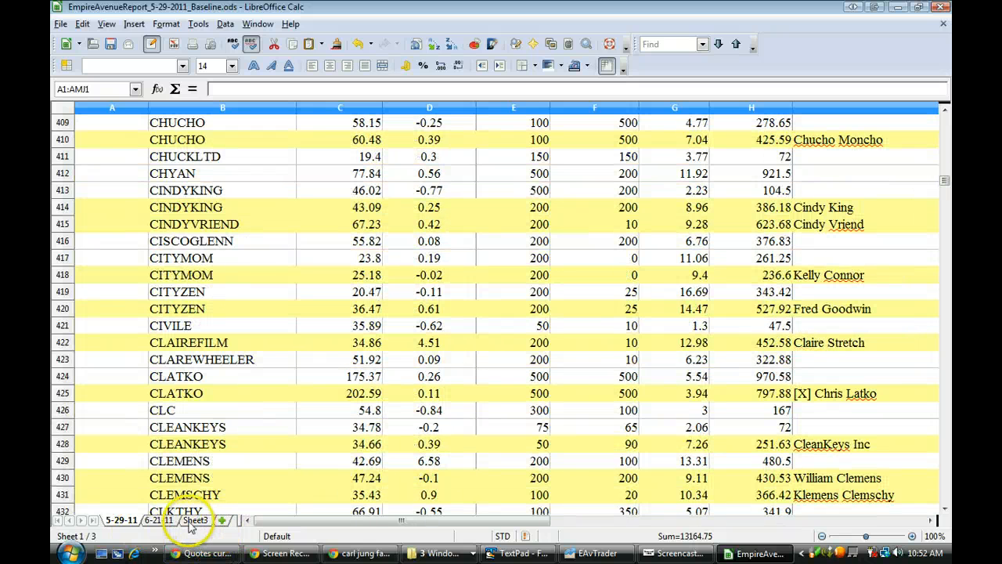
left_click(159, 522)
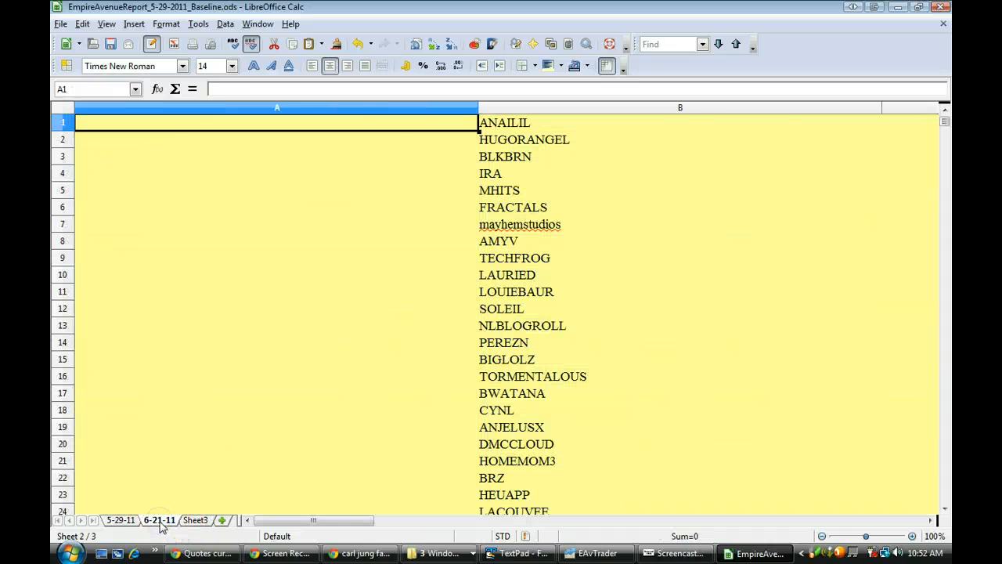
left_click(118, 522)
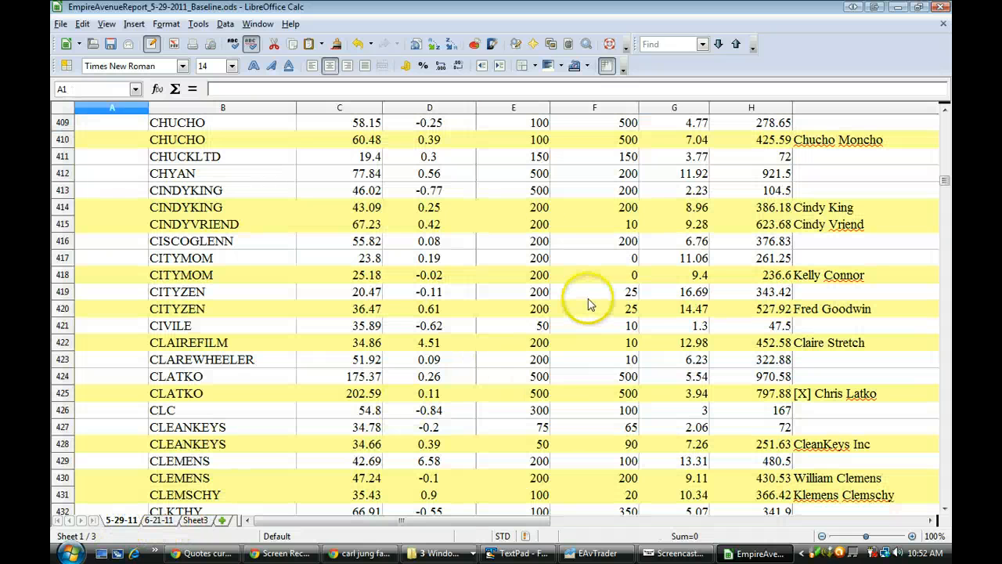